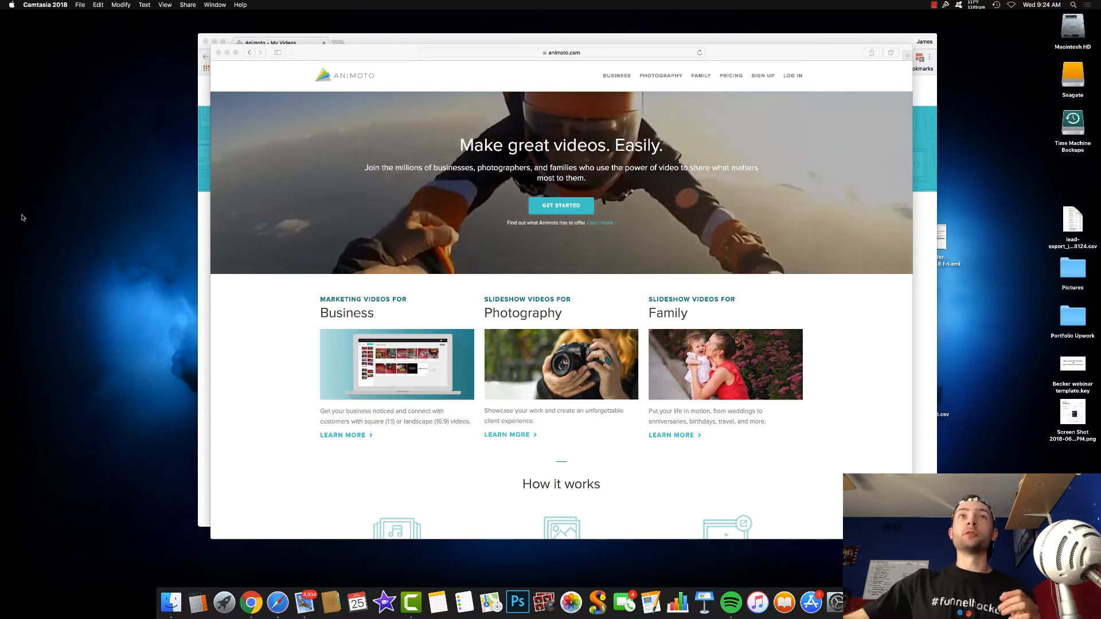
pyautogui.moveTo(283, 59); pyautogui.dragTo(280, 54)
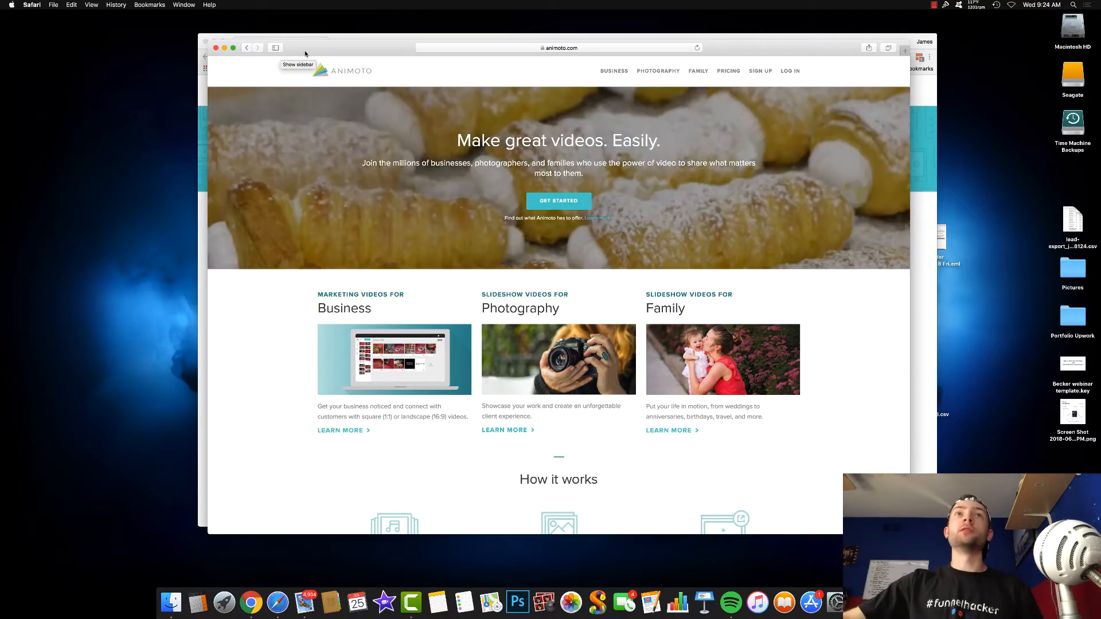
pyautogui.moveTo(313, 48); pyautogui.dragTo(309, 47)
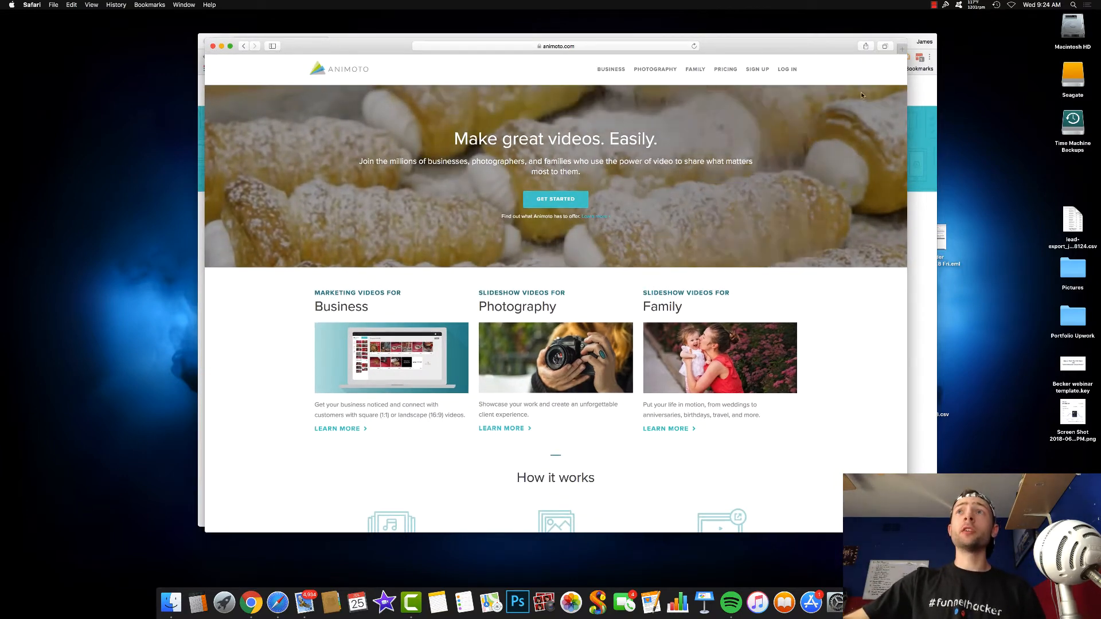
pyautogui.moveTo(748, 46); pyautogui.dragTo(758, 45)
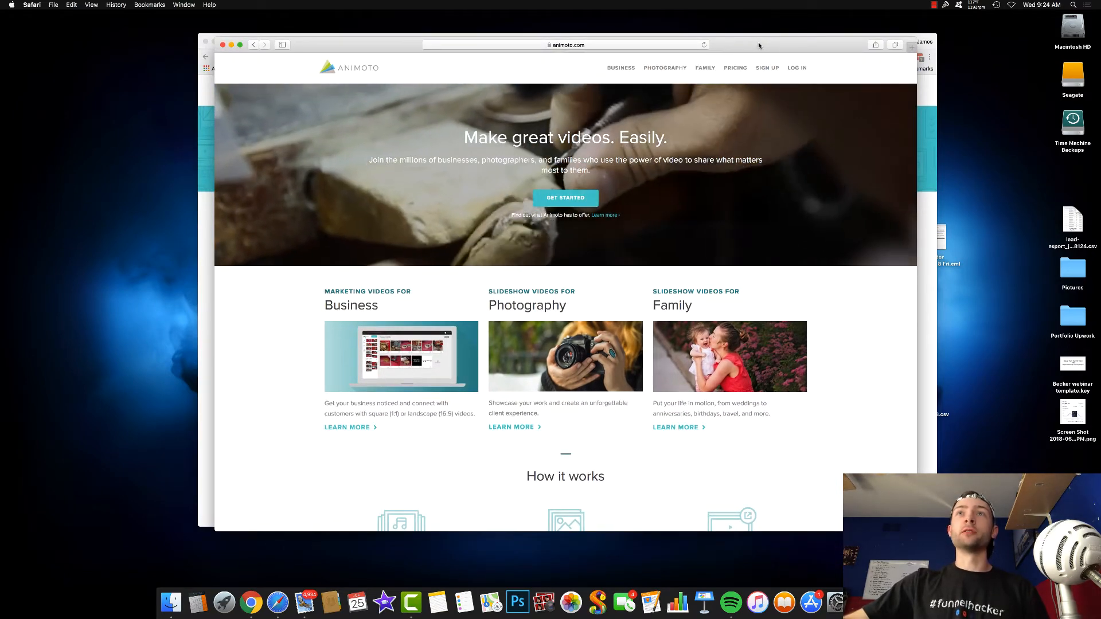
pyautogui.scroll(-1, 373, 107)
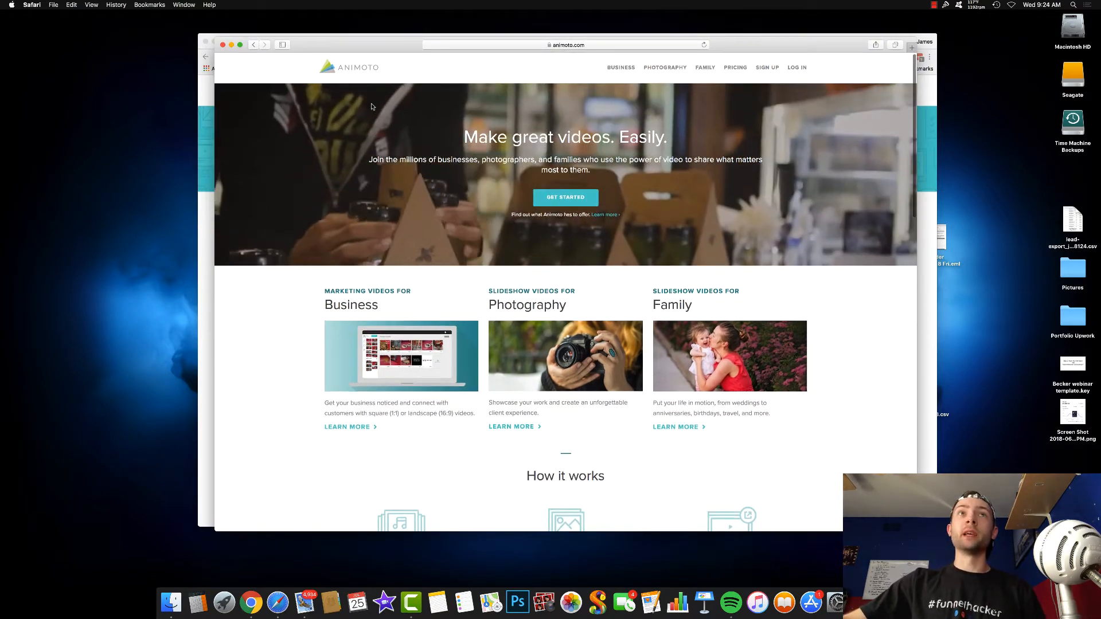
# - Close the front browser window with the Animoto home page and start creating an Animoto Marketing video
pyautogui.click(222, 45)
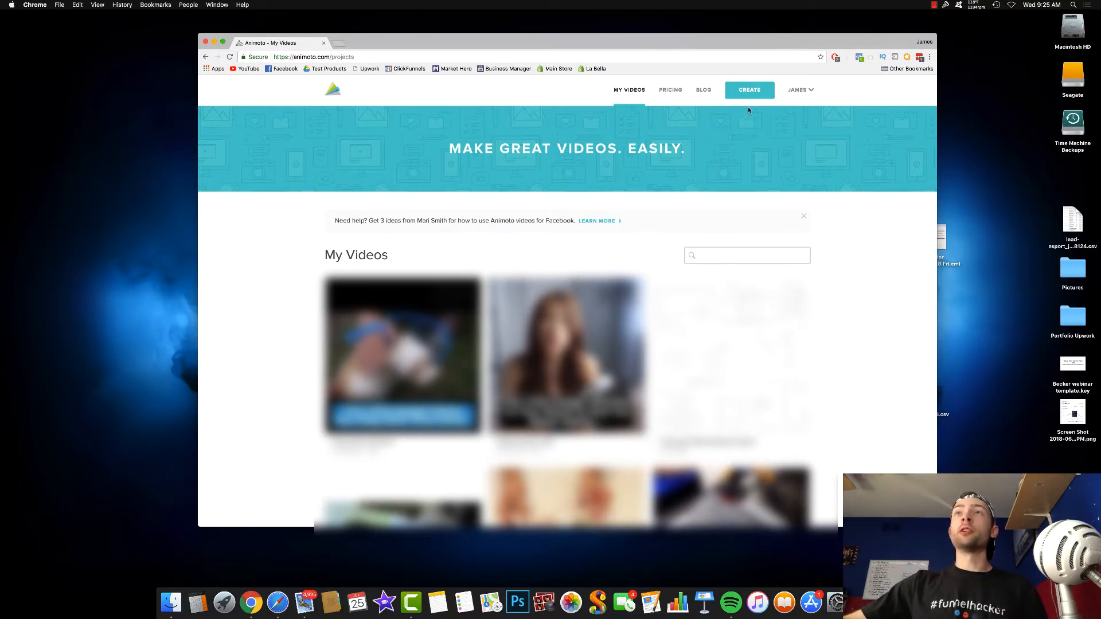
pyautogui.click(749, 88)
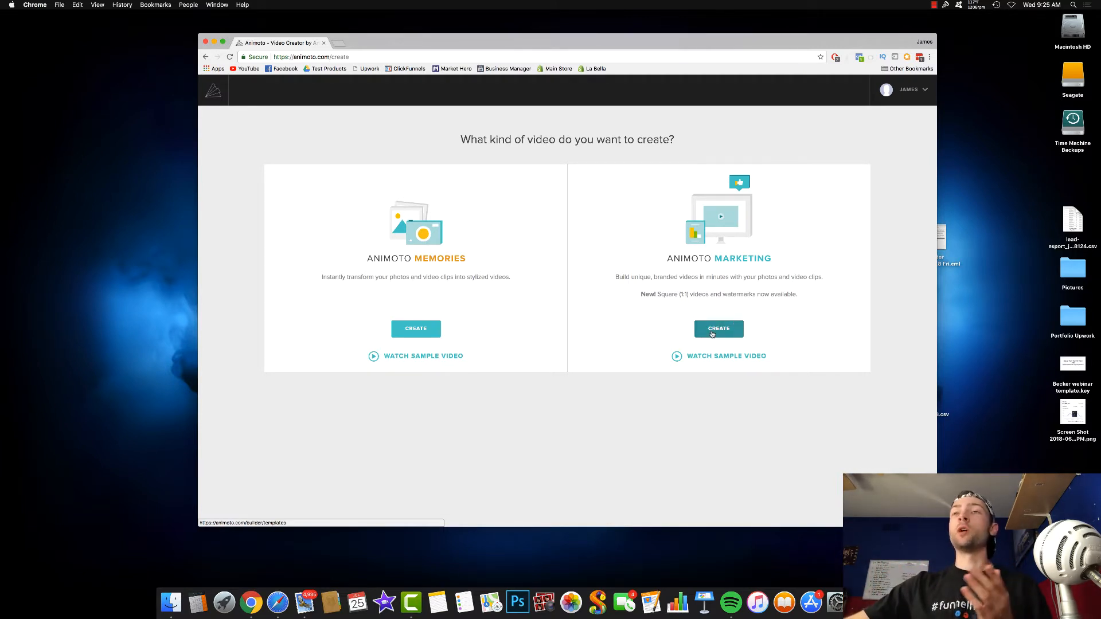
pyautogui.click(712, 335)
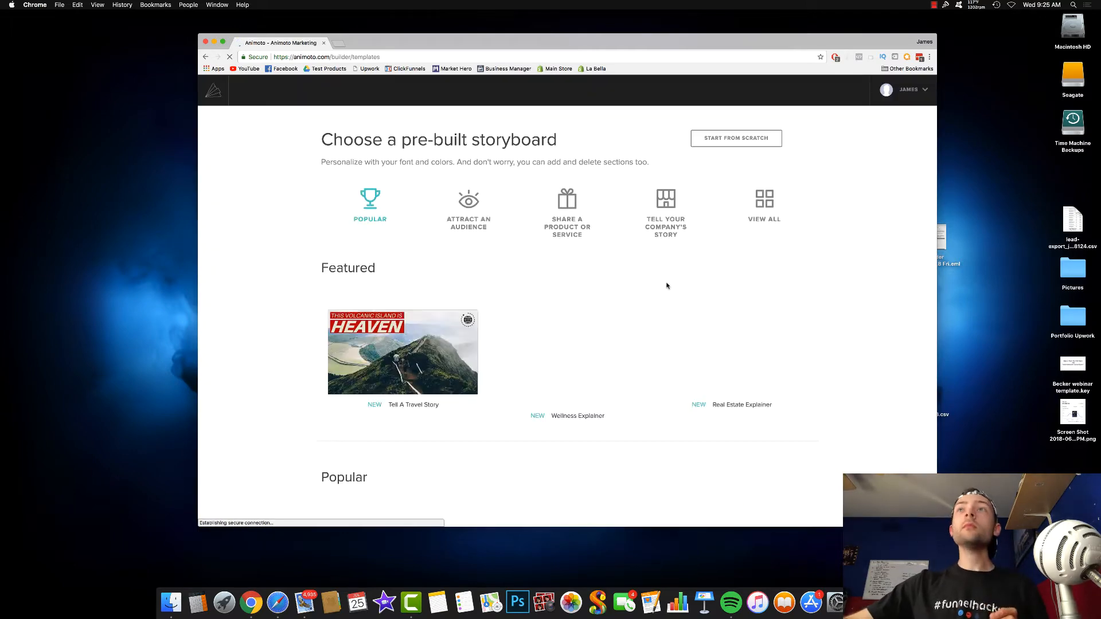
# - Choose the Top 5 List pre-built storyboard from the Popular templates
pyautogui.scroll(-6, 544, 229)
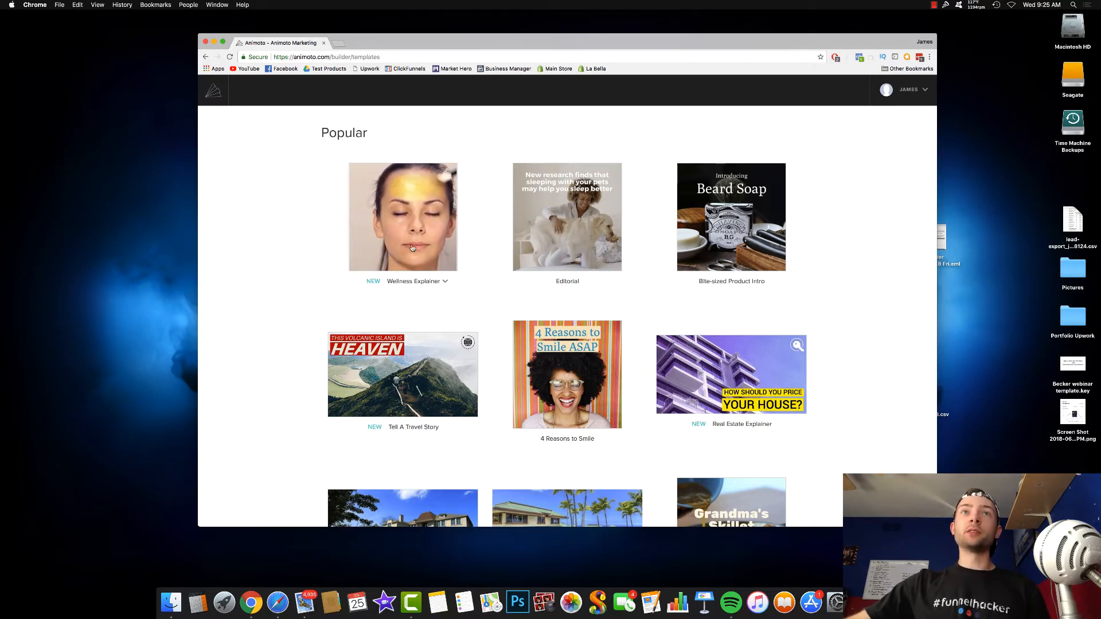
pyautogui.scroll(-4, 402, 240)
pyautogui.scroll(-3, 410, 243)
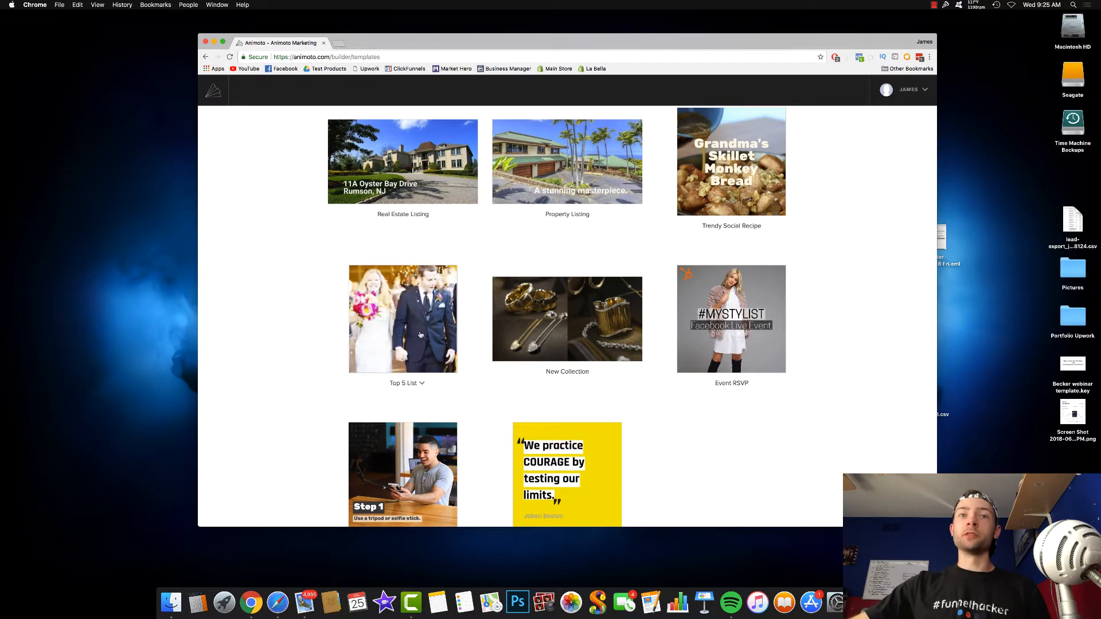
pyautogui.scroll(-1, 408, 314)
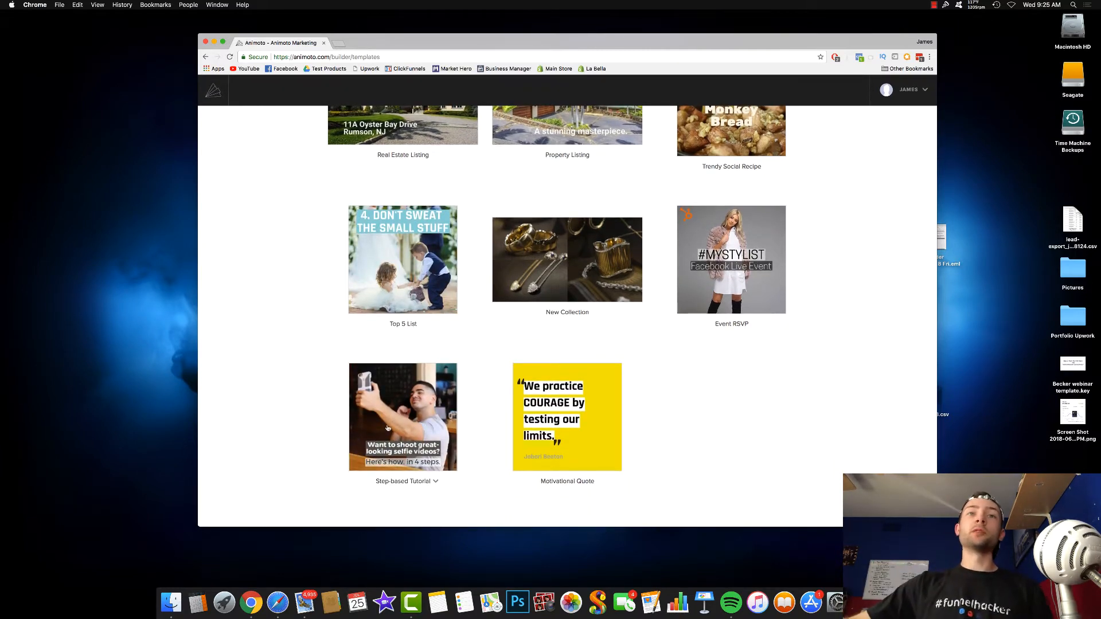
pyautogui.scroll(2, 394, 464)
pyautogui.scroll(-1, 392, 324)
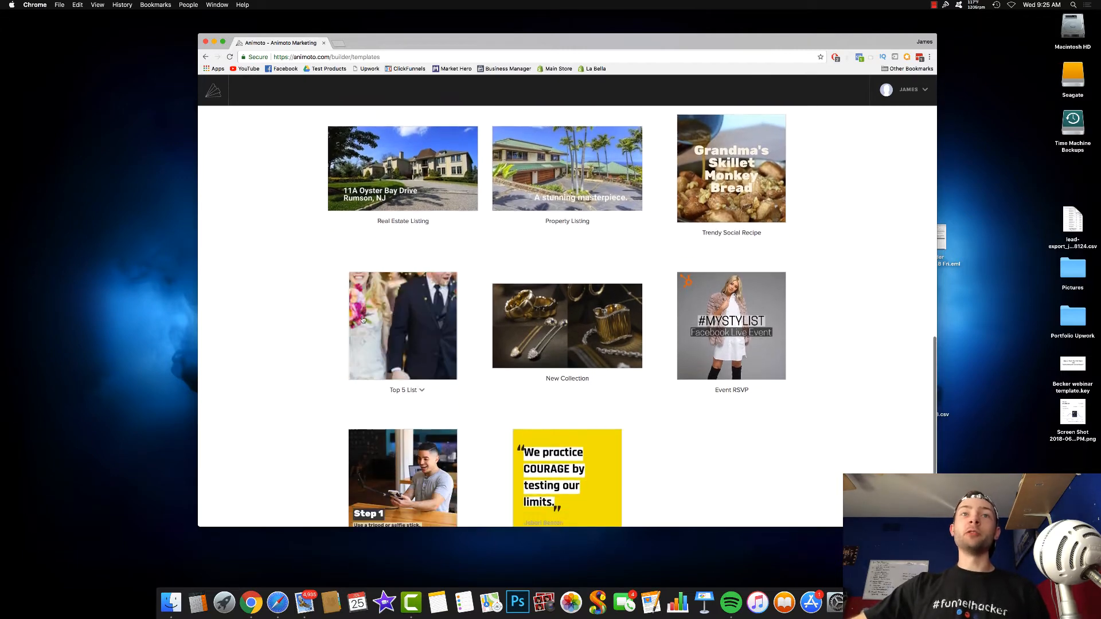
pyautogui.scroll(-2, 392, 324)
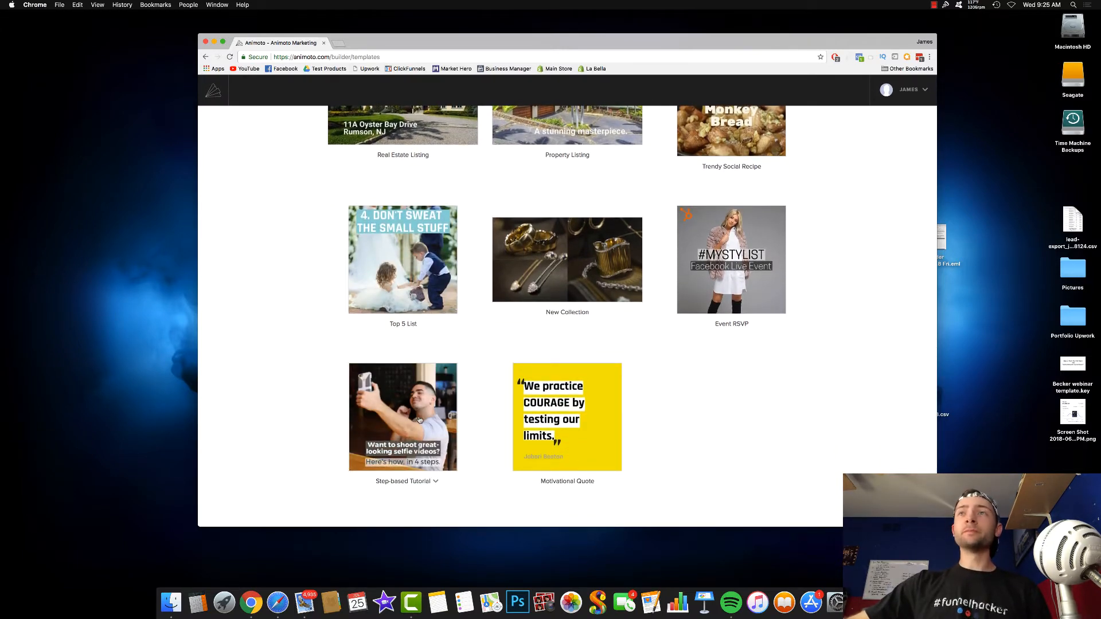
pyautogui.click(411, 270)
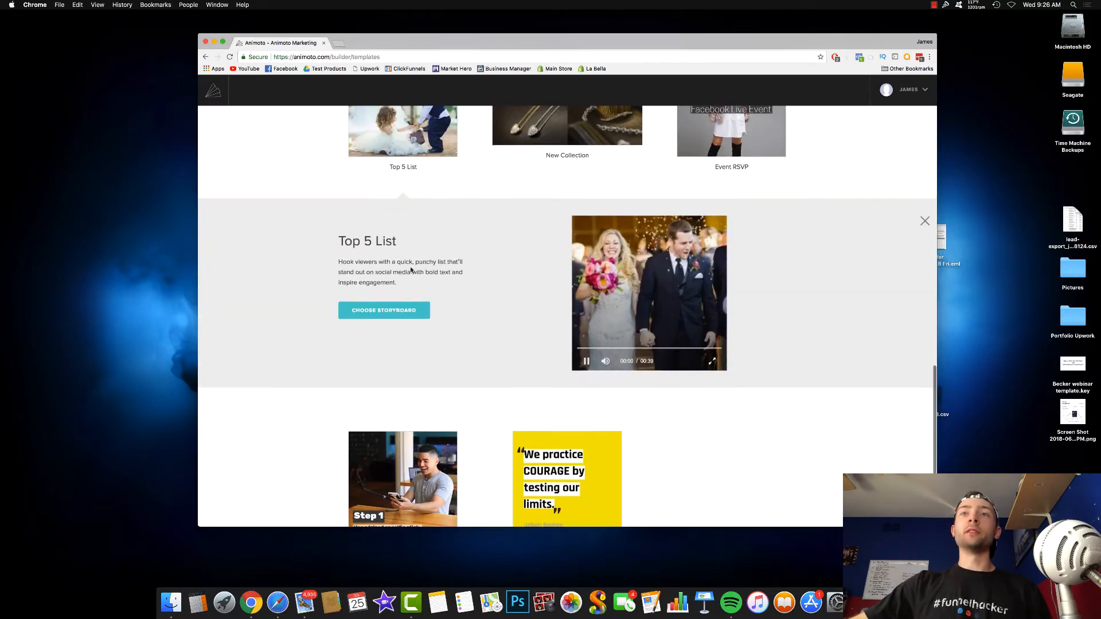
pyautogui.click(383, 310)
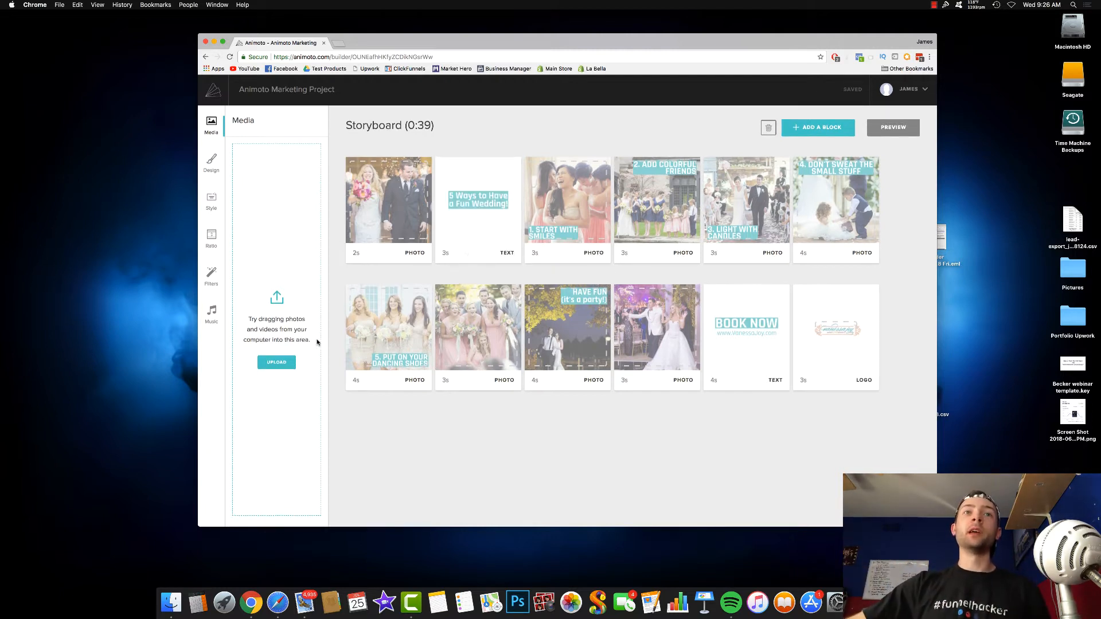
# - Upload the product video from the computer to the project's media
pyautogui.click(276, 362)
pyautogui.doubleClick(649, 229)
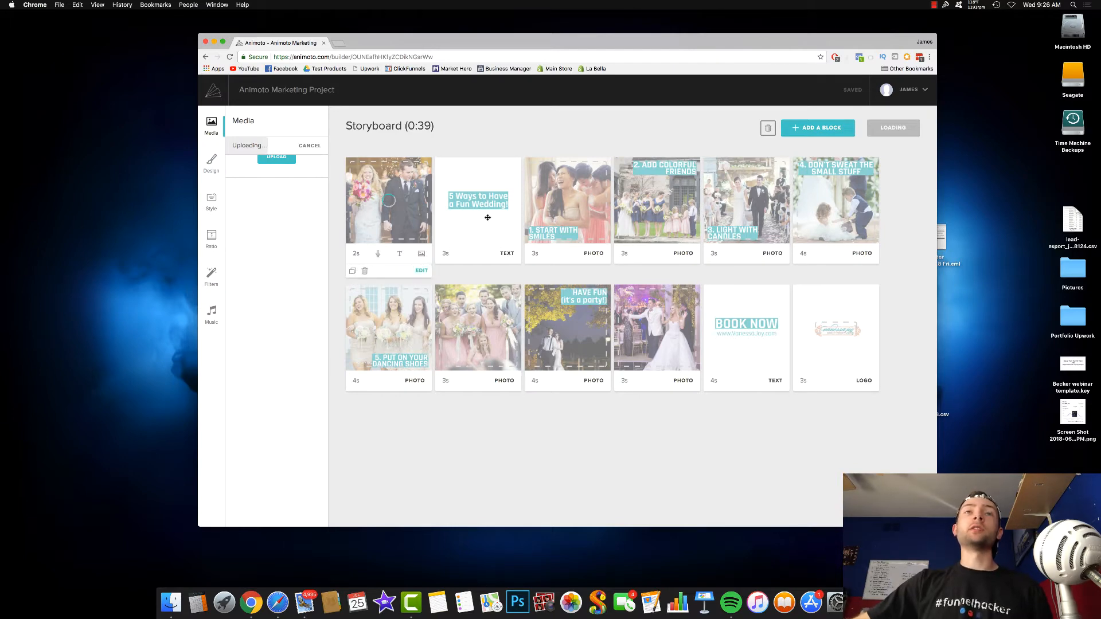
# - Delete the opening wedding couple photo block and the "5 Ways to Have a Fun Wedding!" text block from the storyboard
pyautogui.click(366, 272)
pyautogui.click(557, 340)
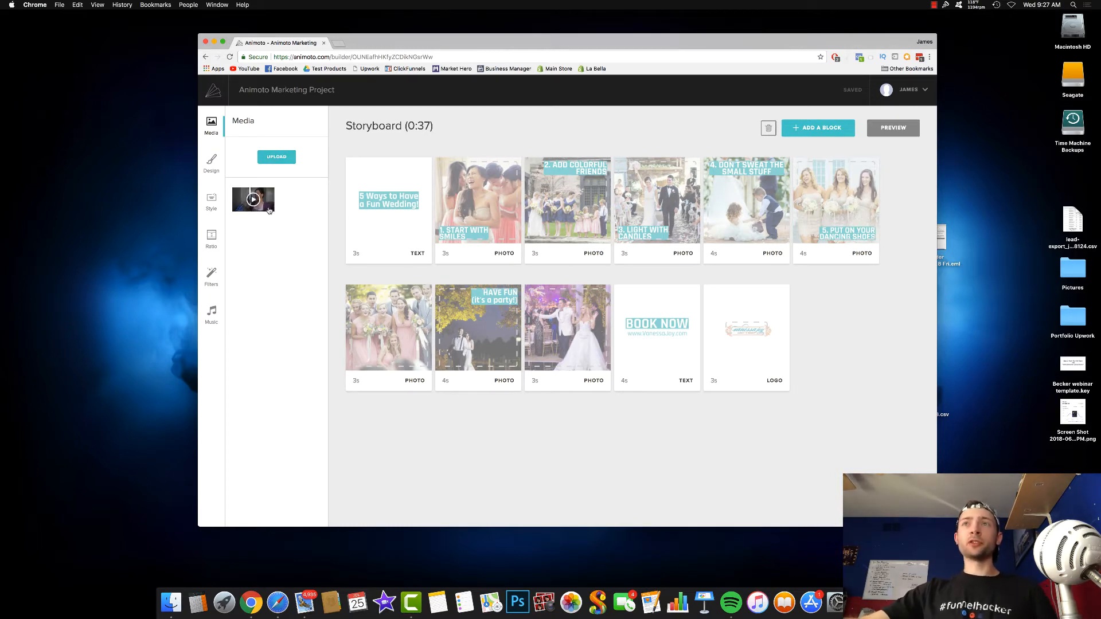
pyautogui.click(261, 208)
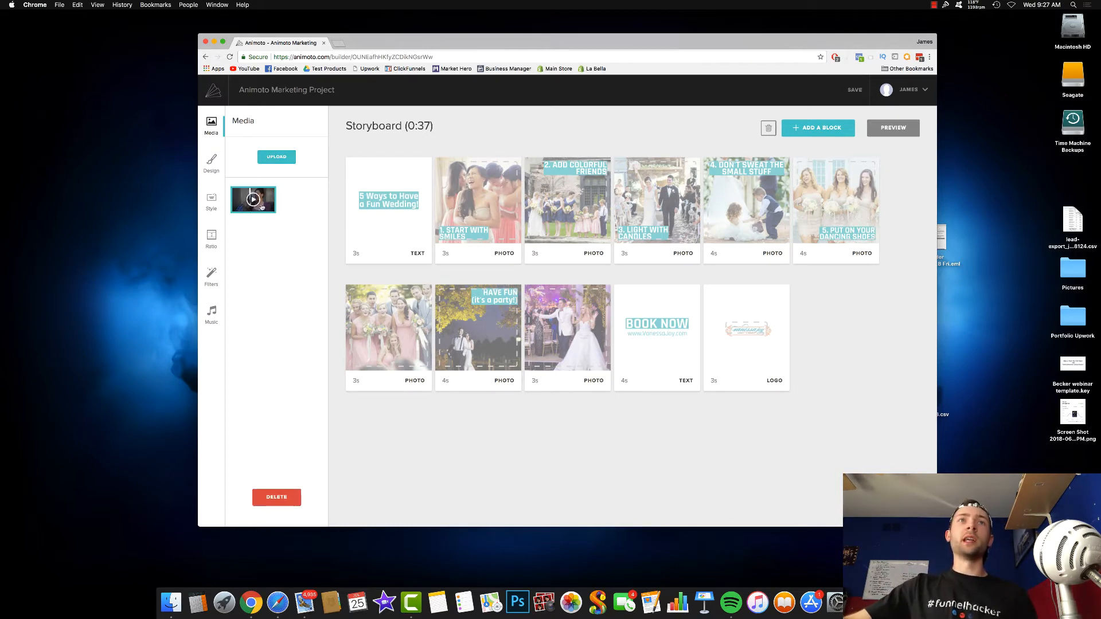
pyautogui.click(252, 199)
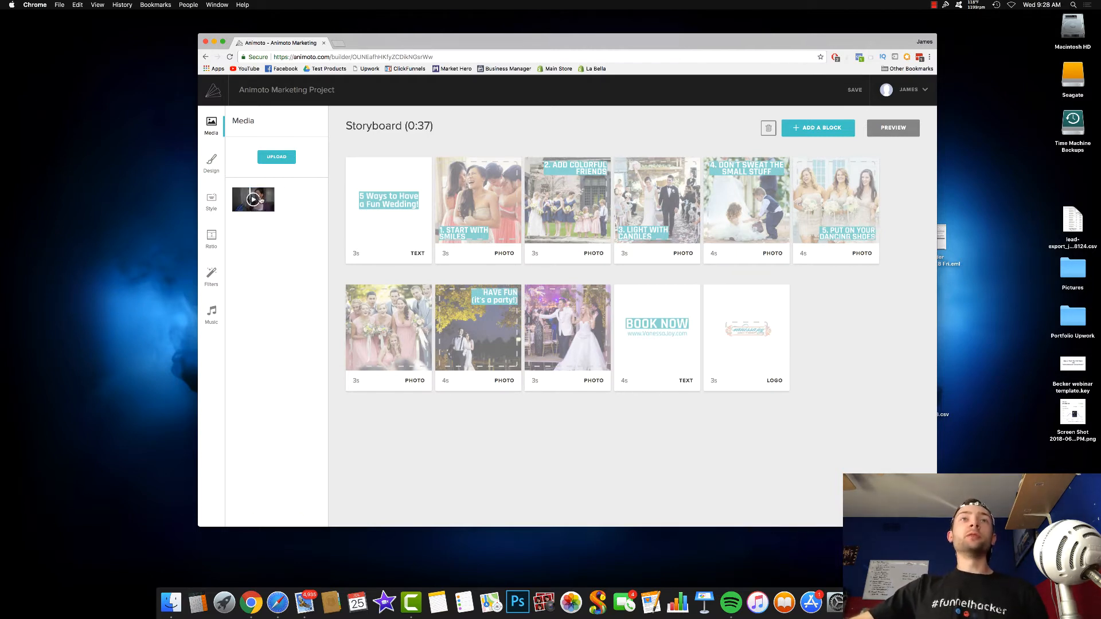
pyautogui.moveTo(423, 198)
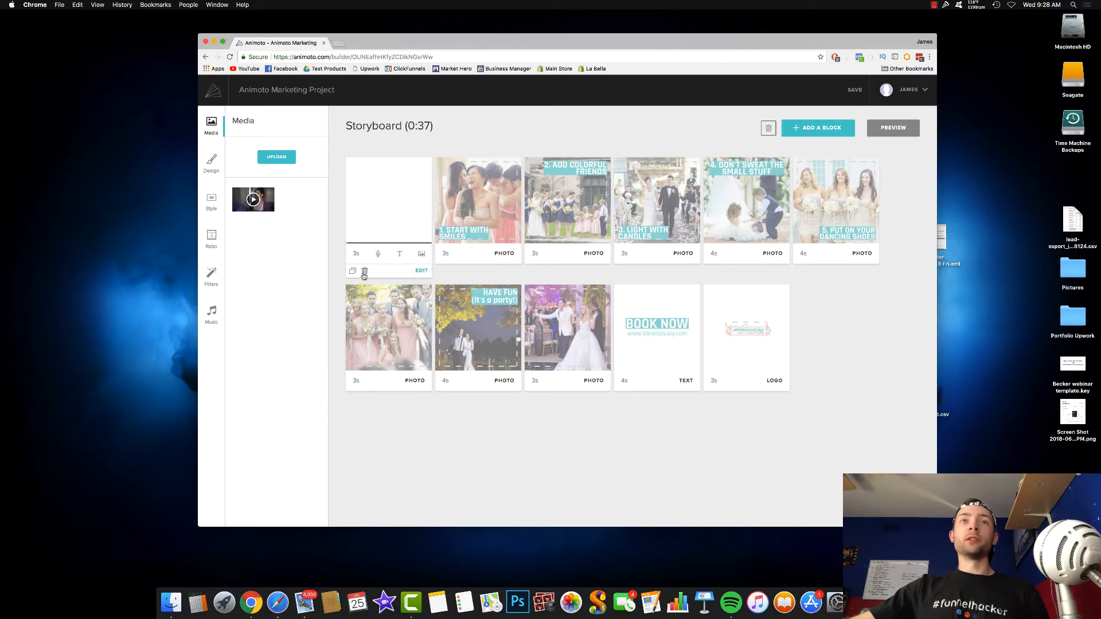
pyautogui.click(364, 273)
pyautogui.click(565, 338)
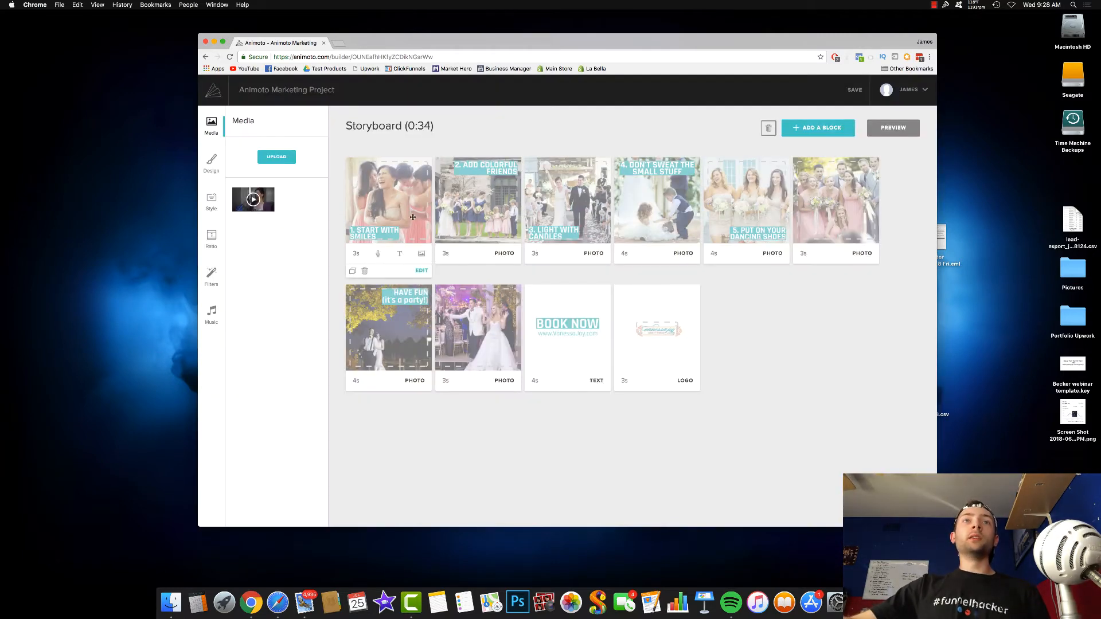
# - Place the uploaded video in the "1. Start with Smiles" block and switch off its sound
pyautogui.moveTo(269, 203); pyautogui.dragTo(400, 219)
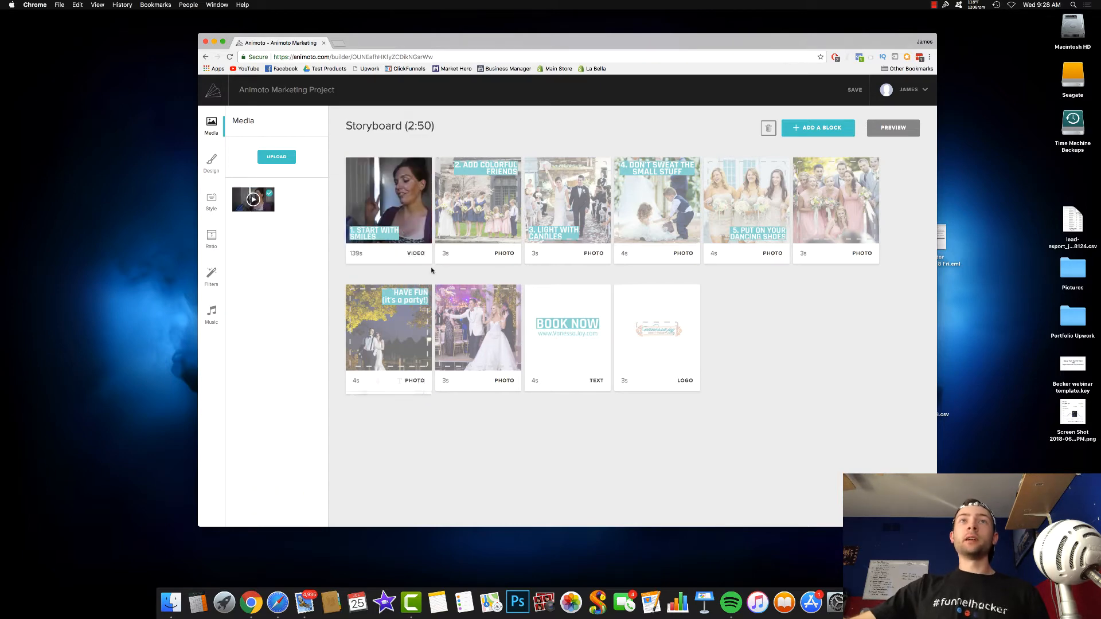
pyautogui.click(399, 219)
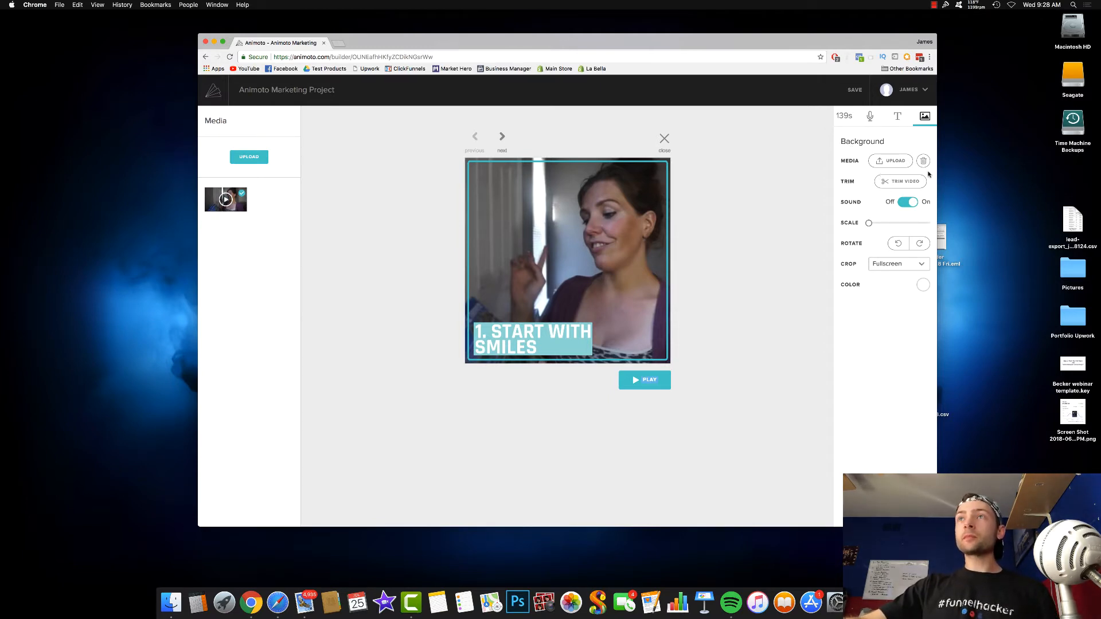
pyautogui.click(911, 202)
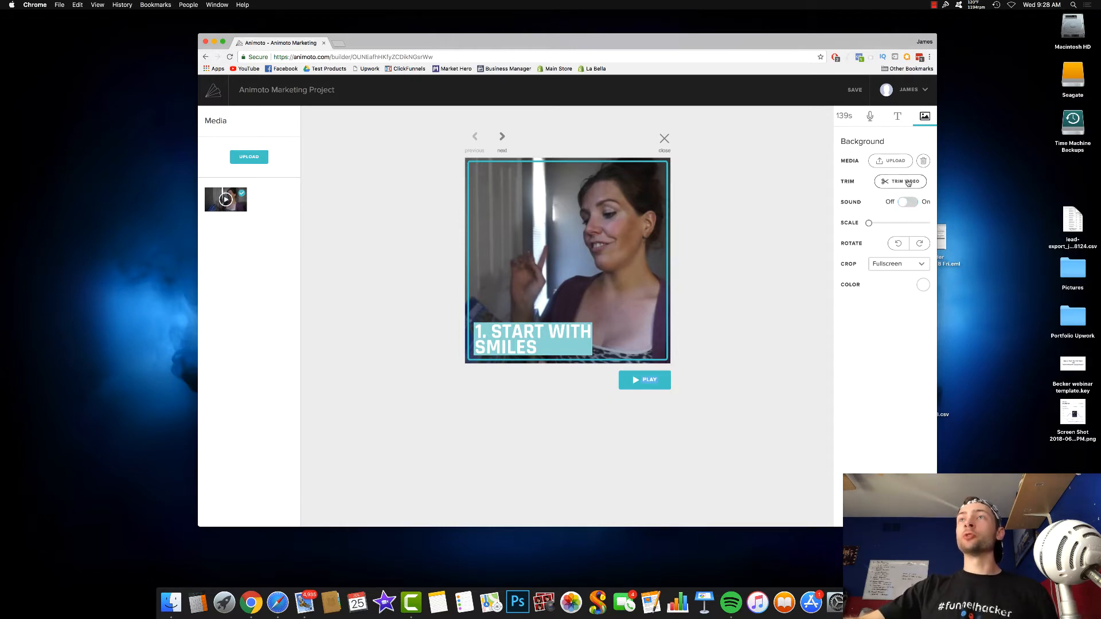
# - Trim the block's video to a 5-second segment of the dog being washed on the grass
pyautogui.click(908, 183)
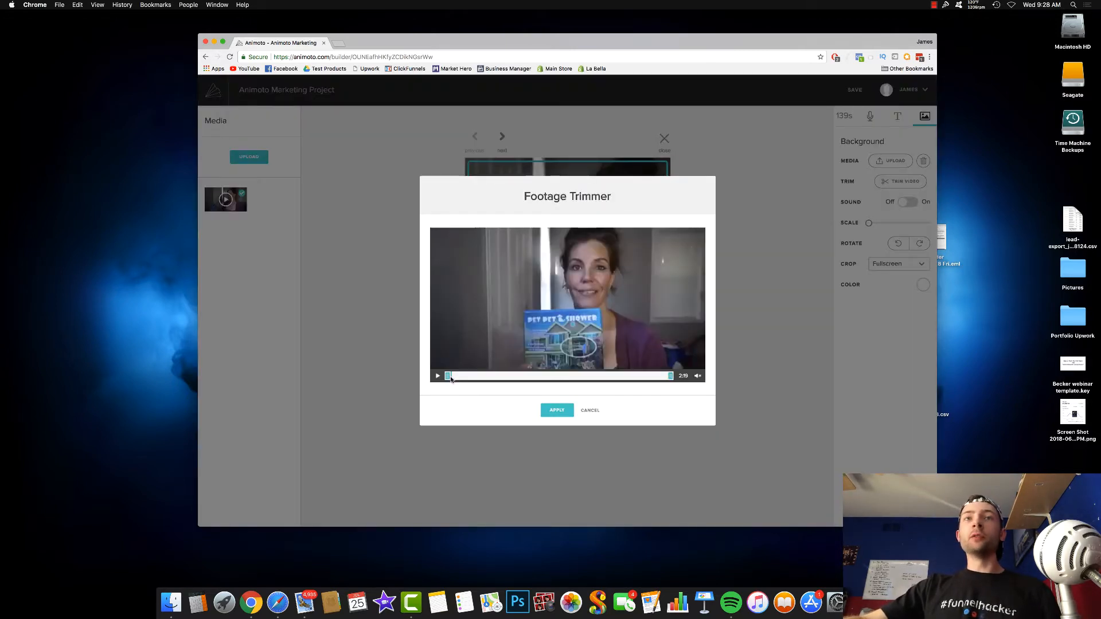
pyautogui.moveTo(447, 375); pyautogui.dragTo(554, 379)
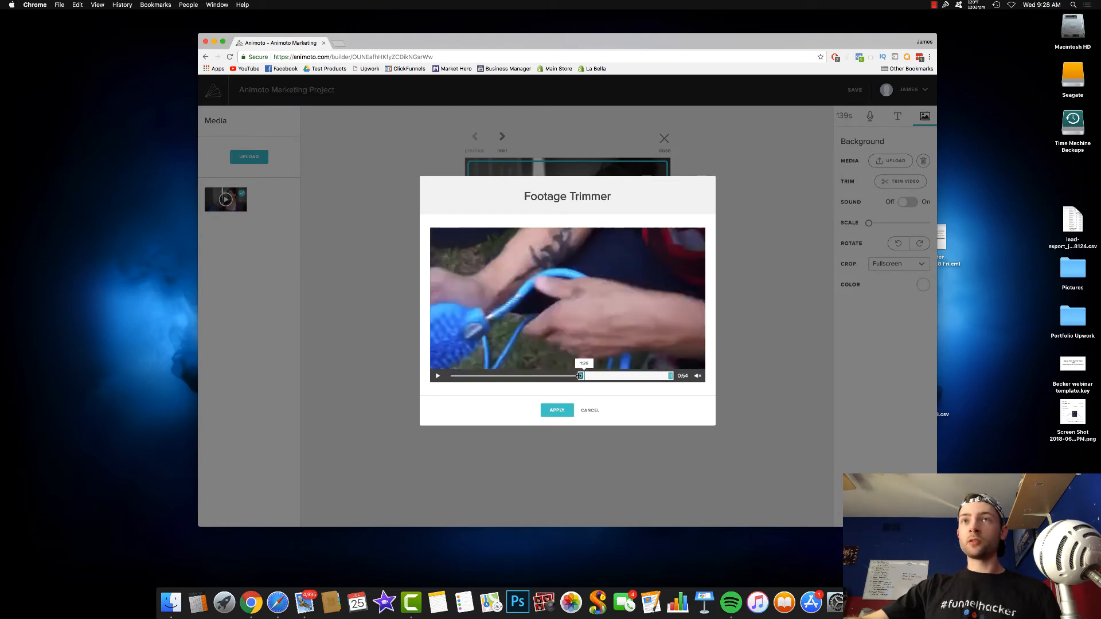
pyautogui.moveTo(585, 375); pyautogui.dragTo(596, 378)
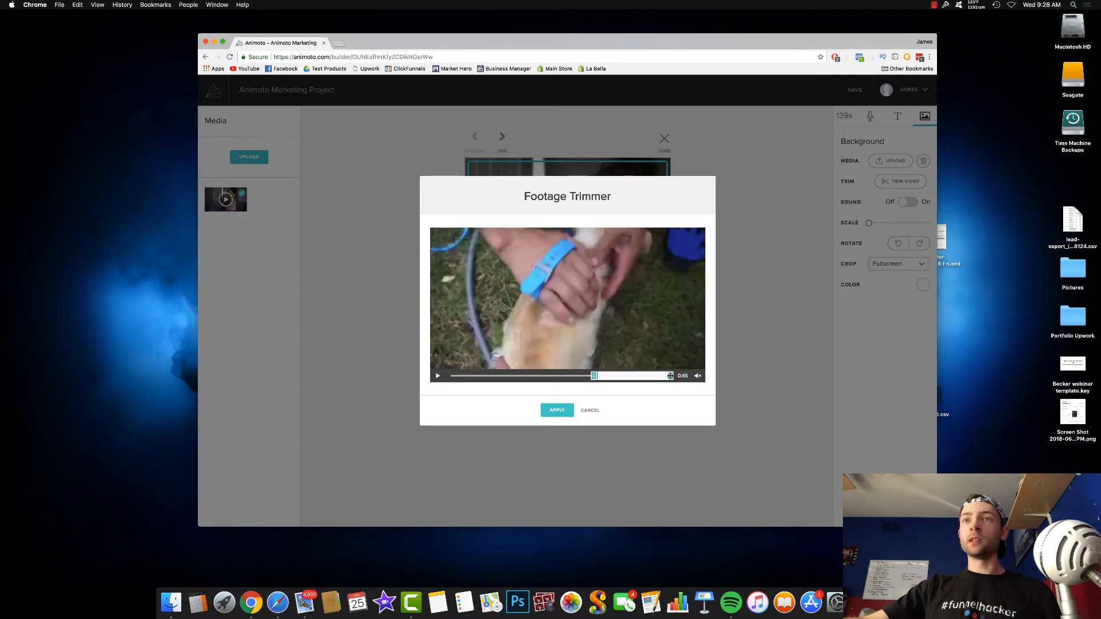
pyautogui.moveTo(670, 376); pyautogui.dragTo(609, 384)
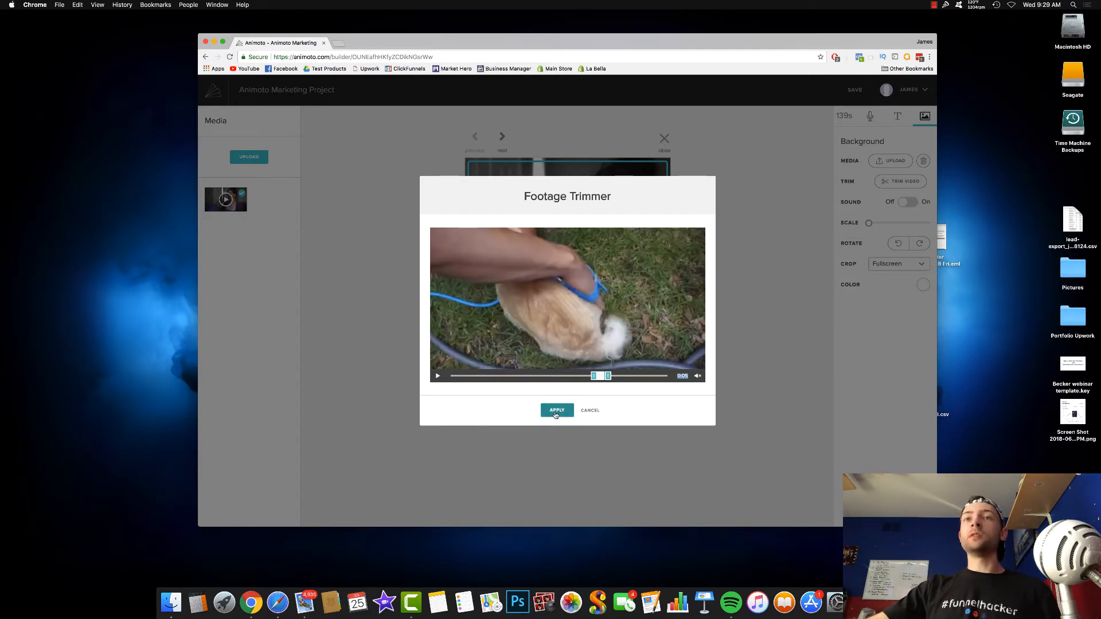
pyautogui.click(555, 413)
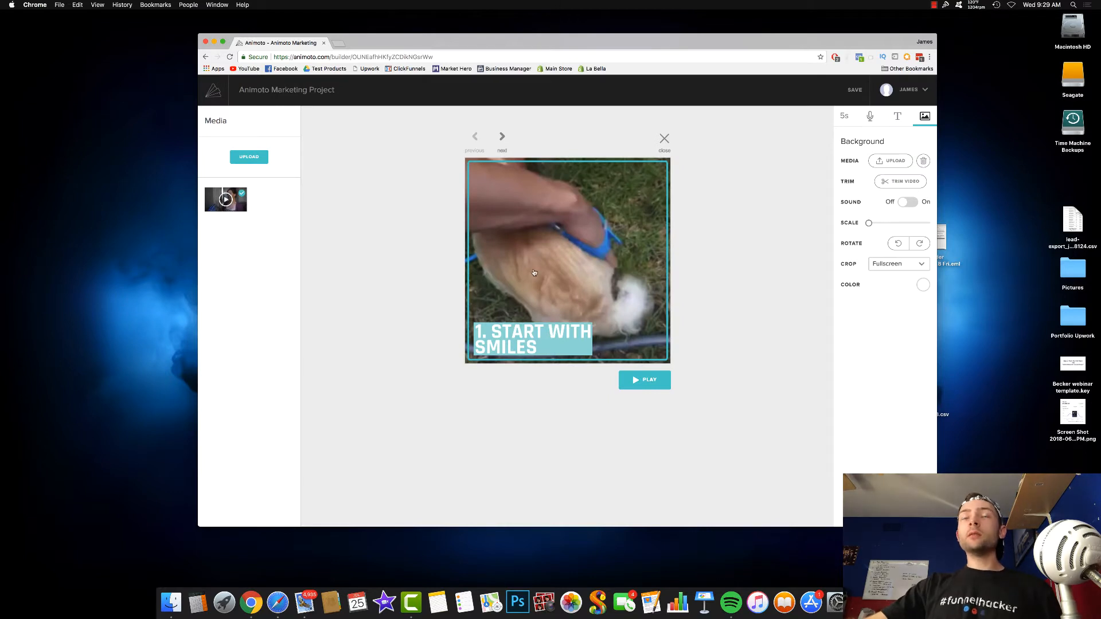
# - Play the trimmed video block and look at the following block before returning to the first one
pyautogui.click(644, 382)
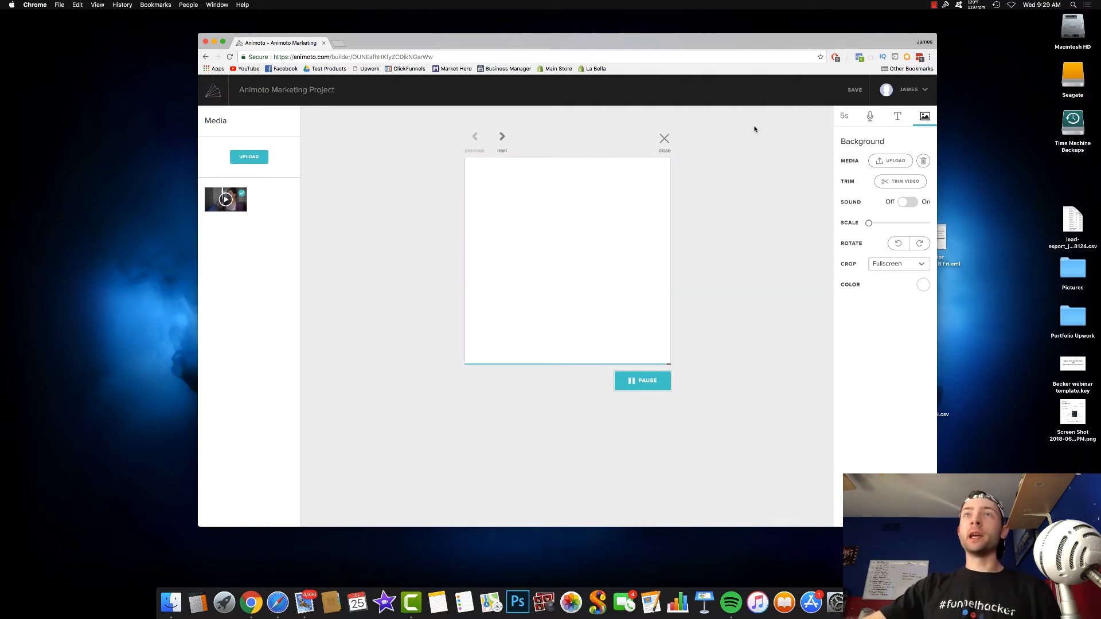
pyautogui.click(502, 137)
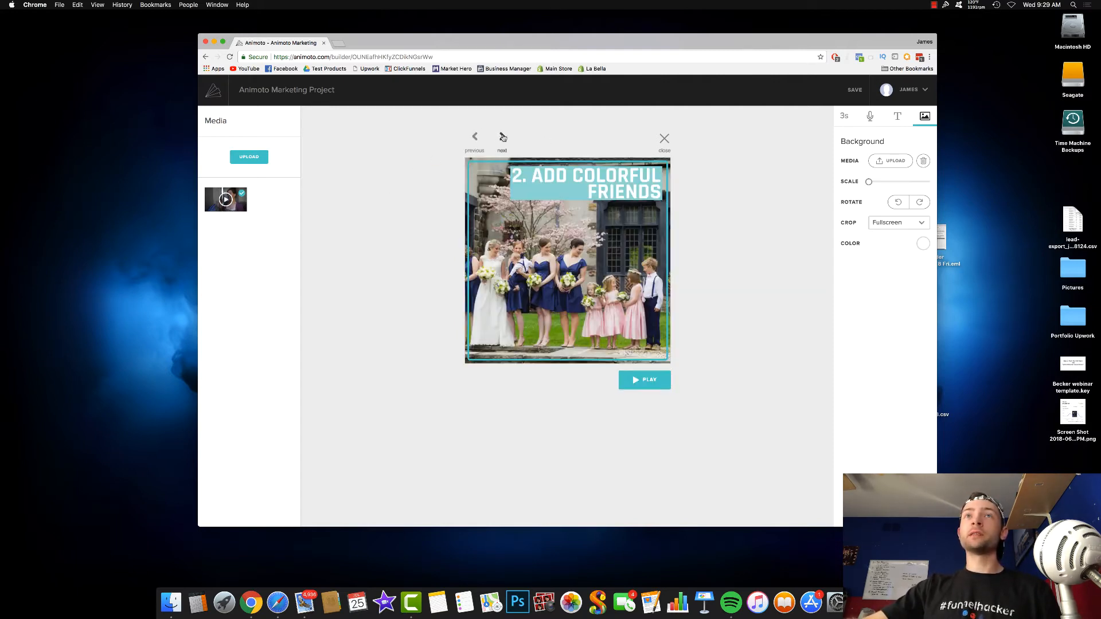
pyautogui.click(475, 138)
# - Replace the first block's caption with "This little gadget changes the way you give your dog a bath"
pyautogui.click(554, 333)
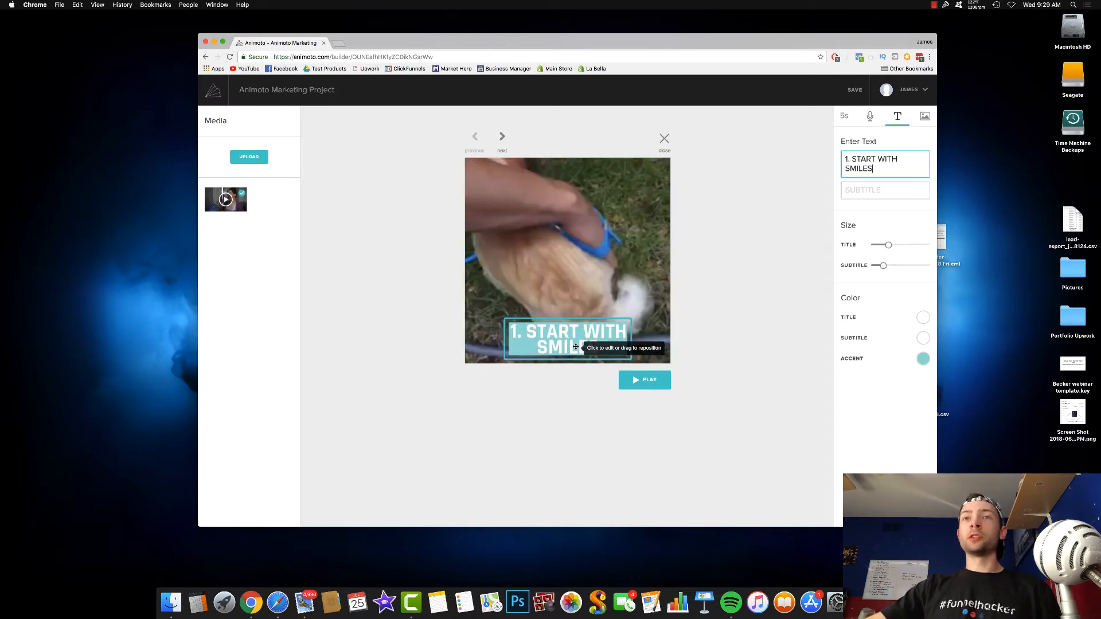
pyautogui.moveTo(890, 169); pyautogui.dragTo(831, 144)
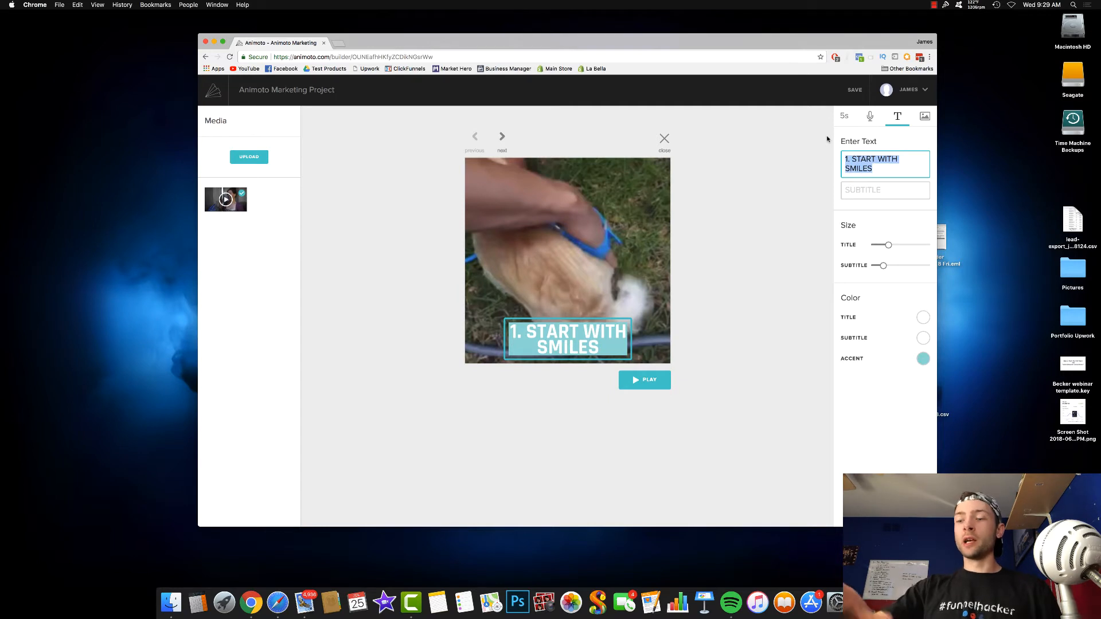
pyautogui.press('BackSpace')
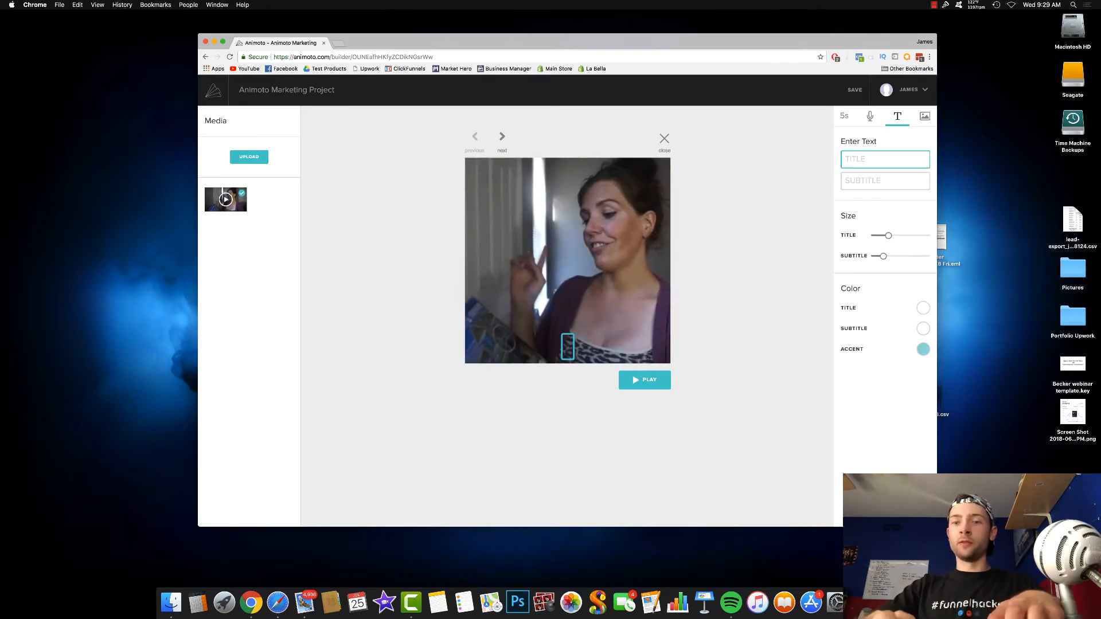
pyautogui.write('This li')
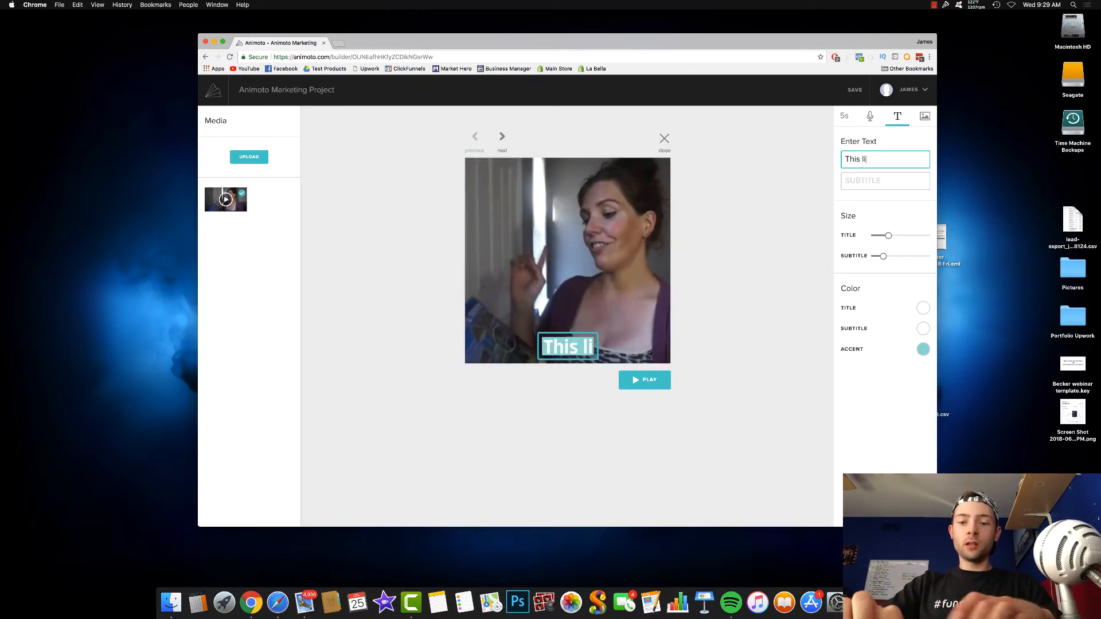
pyautogui.write('ttle gadget')
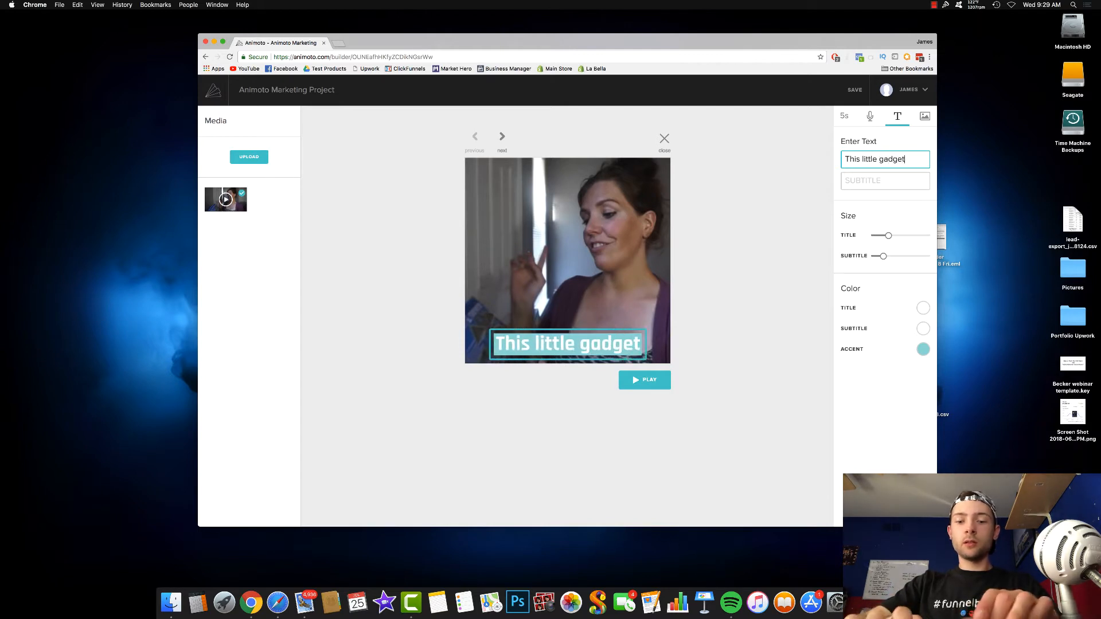
pyautogui.write(' change')
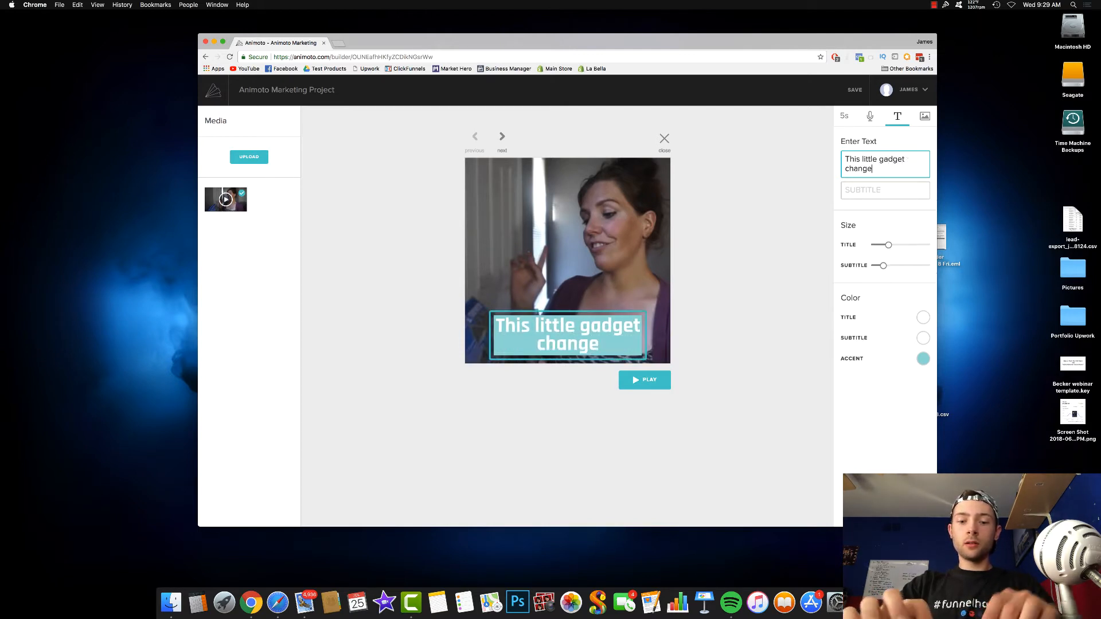
pyautogui.write('s the way you')
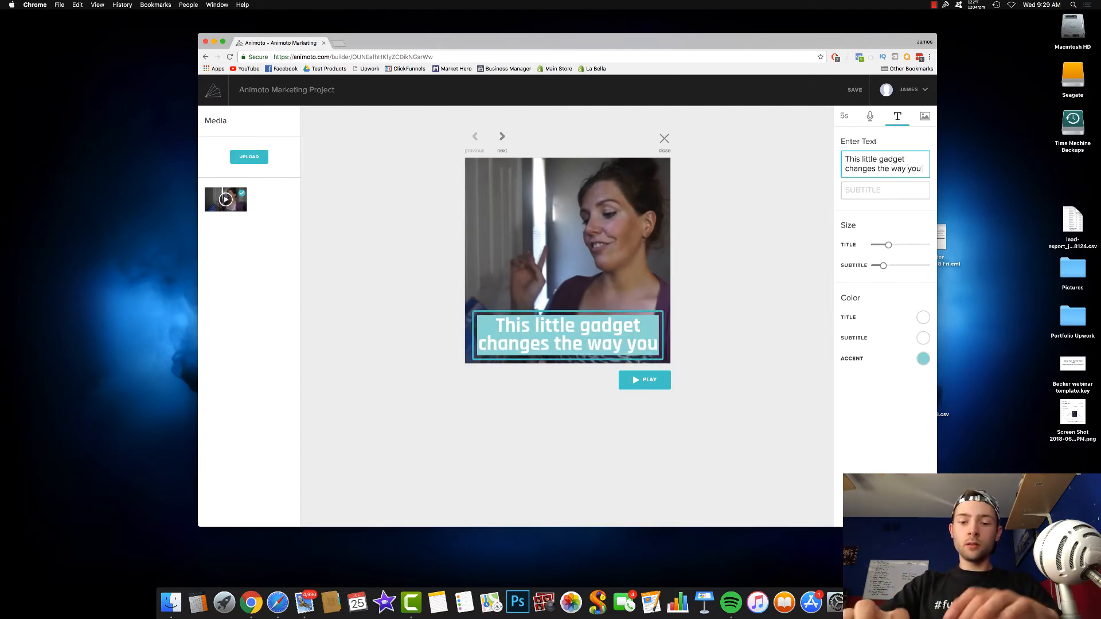
pyautogui.write(' give your dofg')
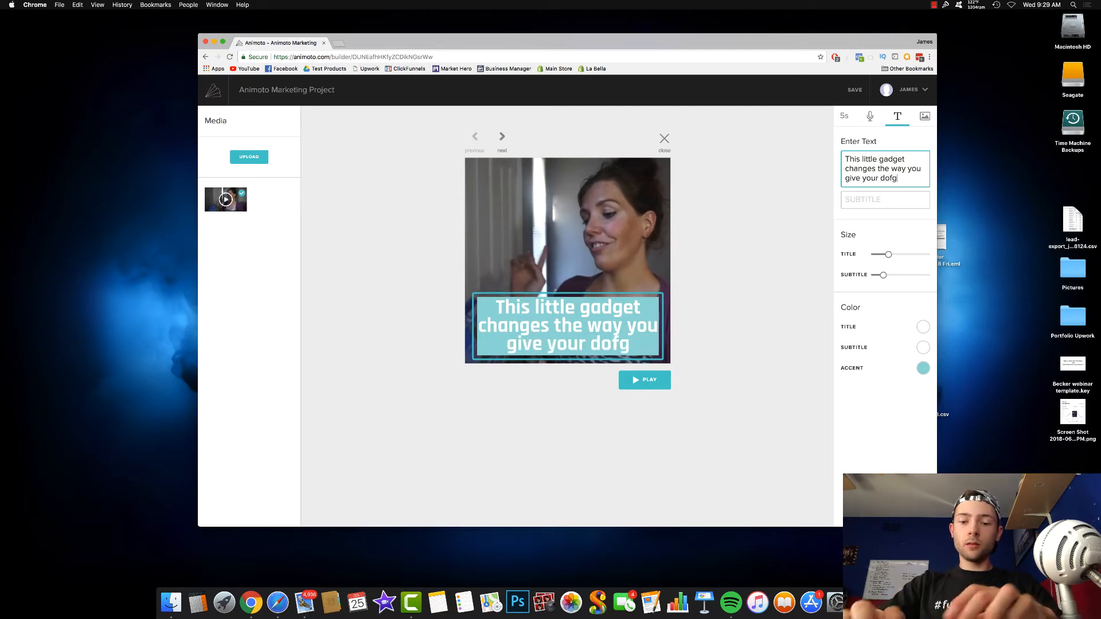
pyautogui.press('BackSpace')
pyautogui.press('BackSpace')
pyautogui.write('g a')
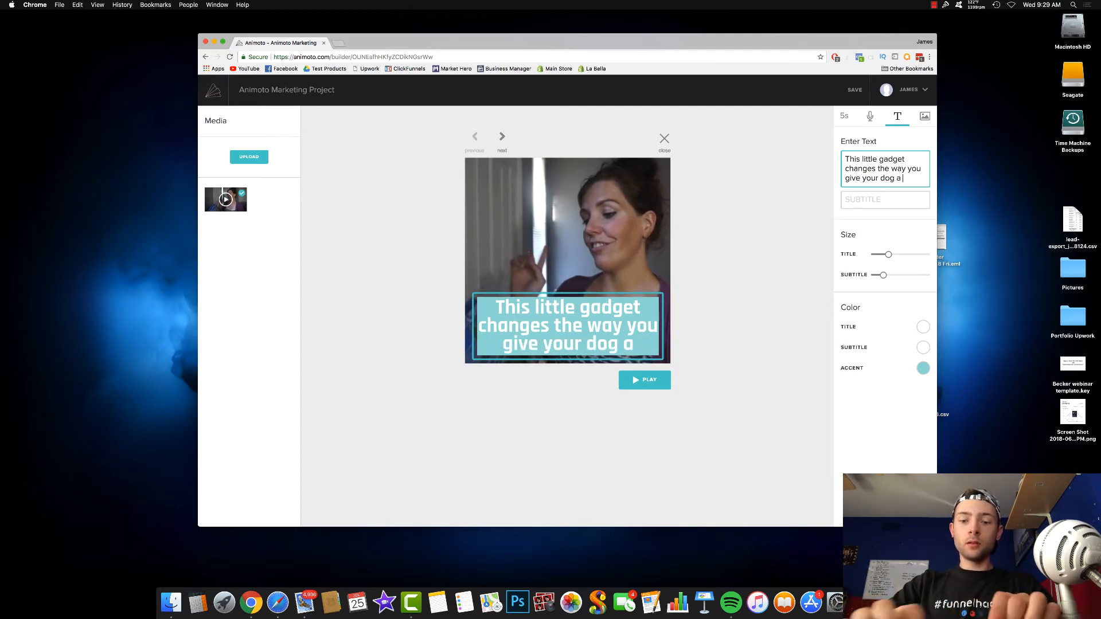
pyautogui.write(' bath')
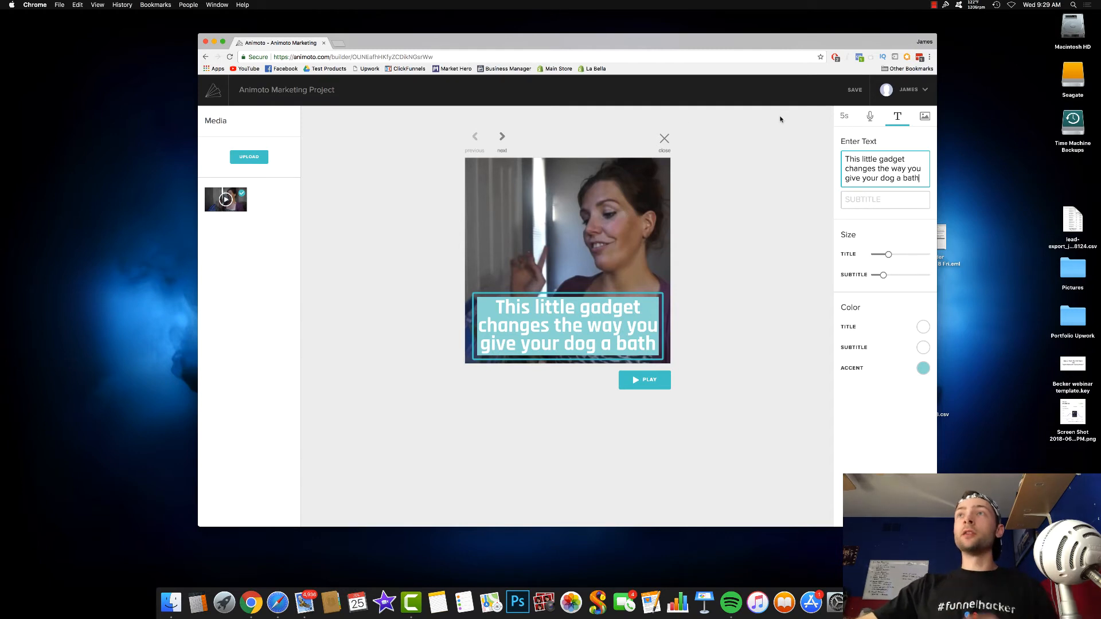
# - Reduce the caption's title size until it fits on two lines, play the block, and return to the storyboard
pyautogui.moveTo(889, 257); pyautogui.dragTo(879, 258)
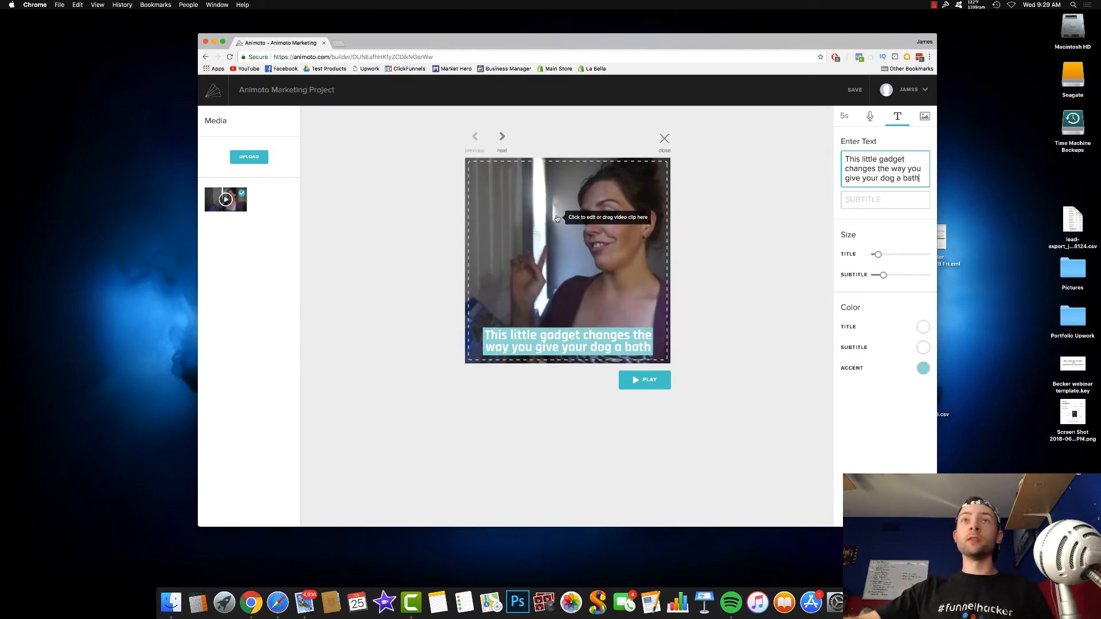
pyautogui.click(636, 381)
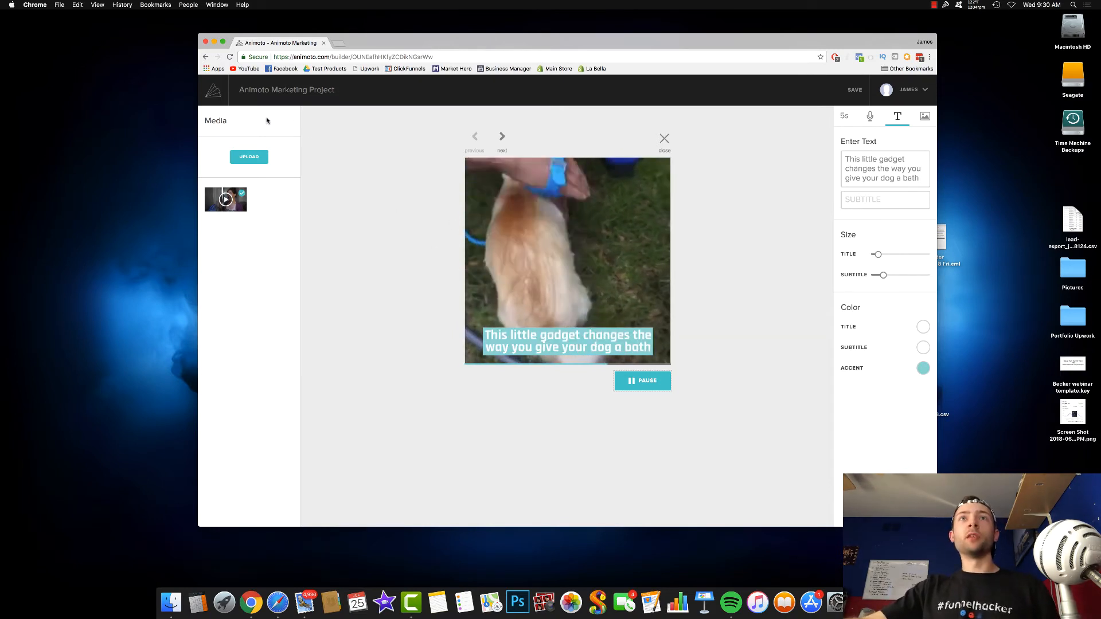
pyautogui.click(664, 139)
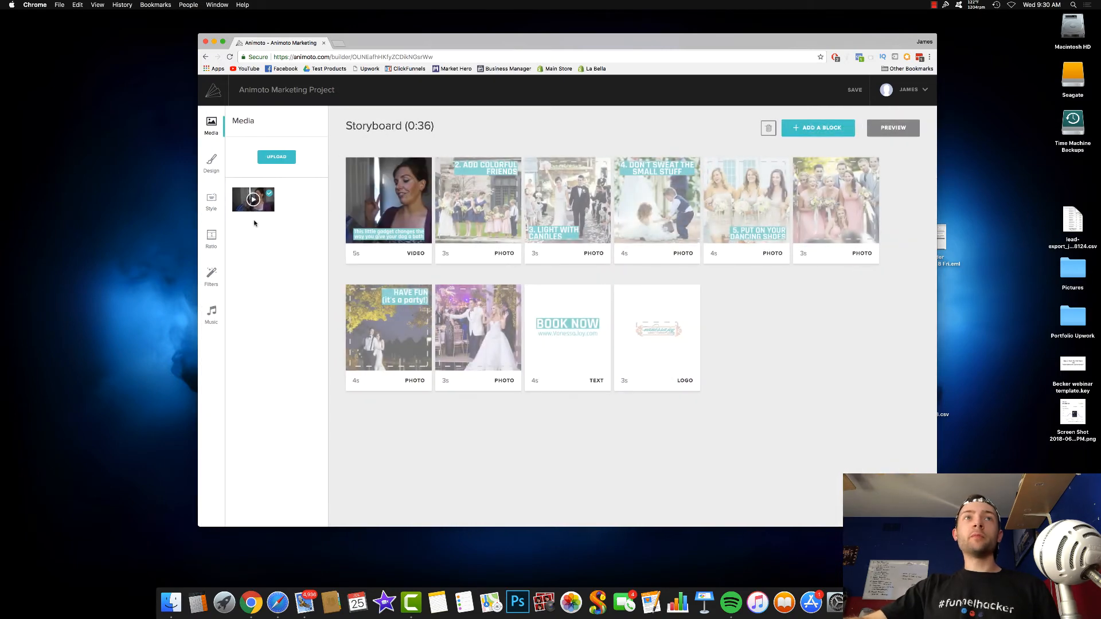
# - Look through the project's design, style, aspect ratio and filter settings
pyautogui.click(212, 163)
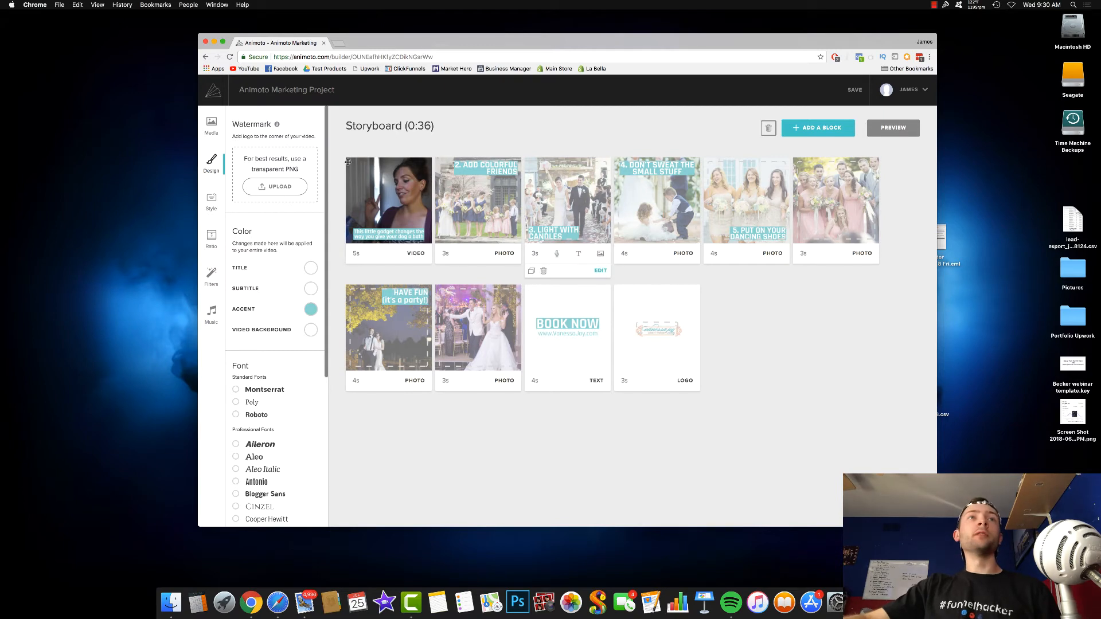
pyautogui.click(211, 200)
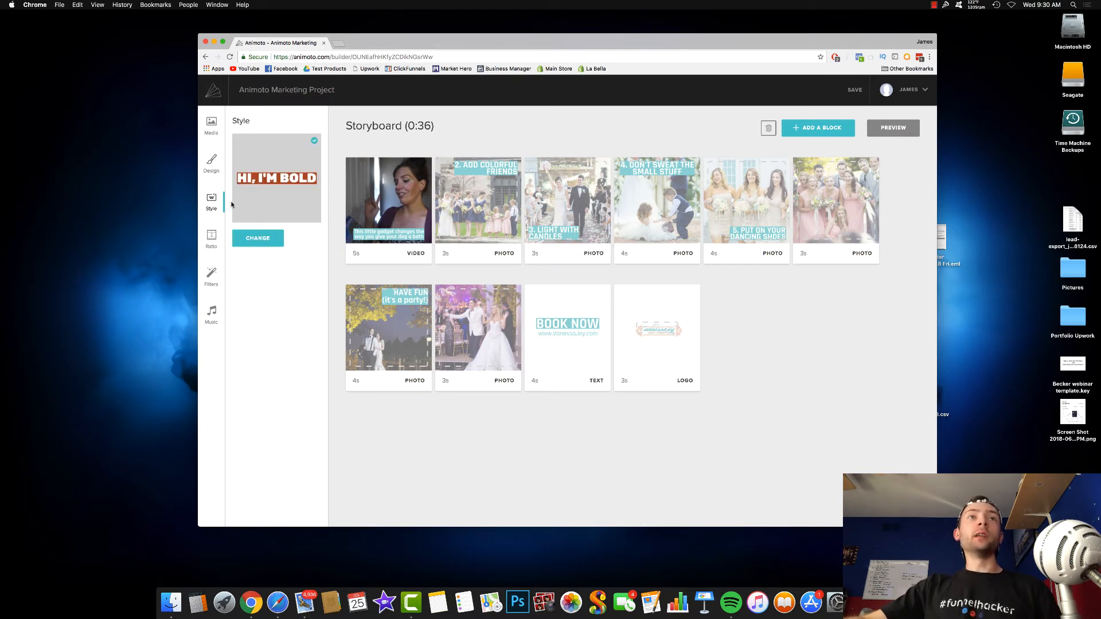
pyautogui.click(216, 248)
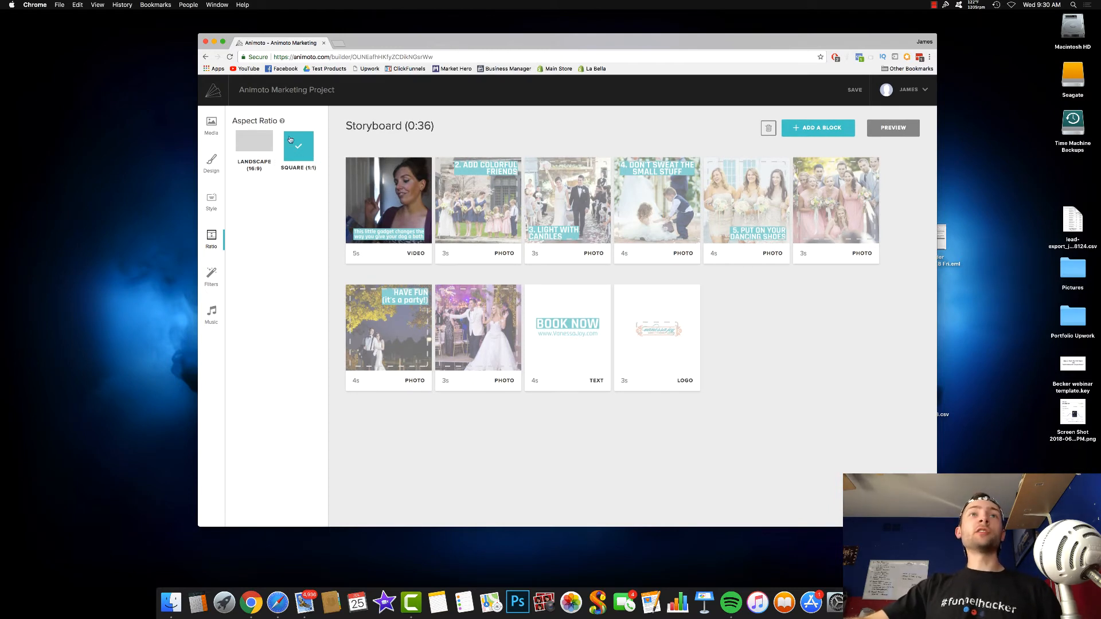
pyautogui.click(212, 280)
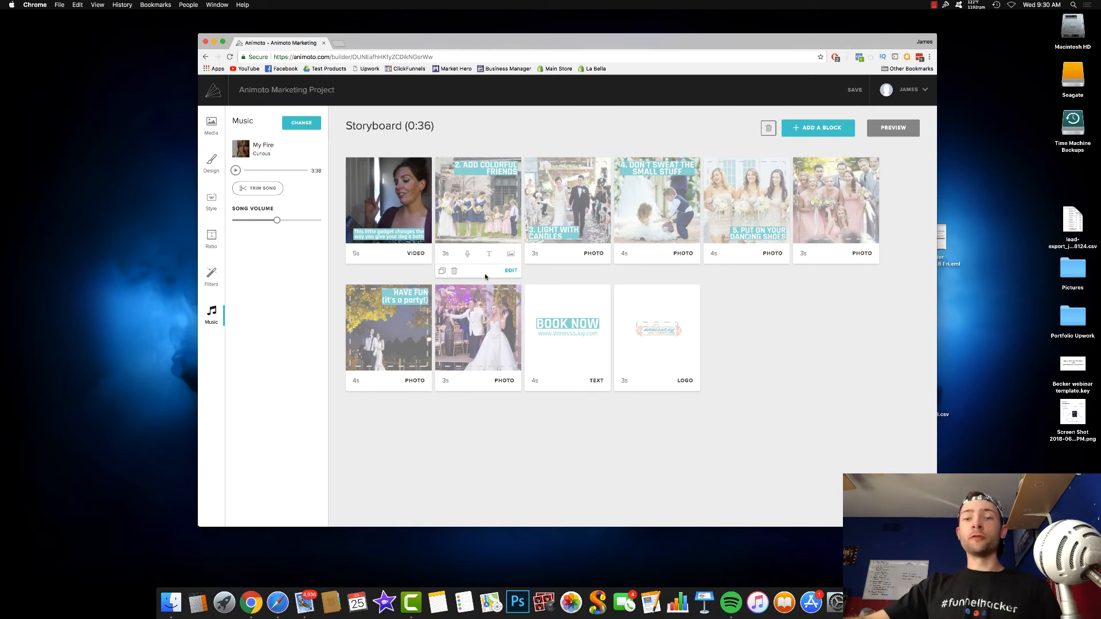
# - Listen to "The Uppity Strut" among the top songs for this style and select it as the video's music
pyautogui.click(297, 122)
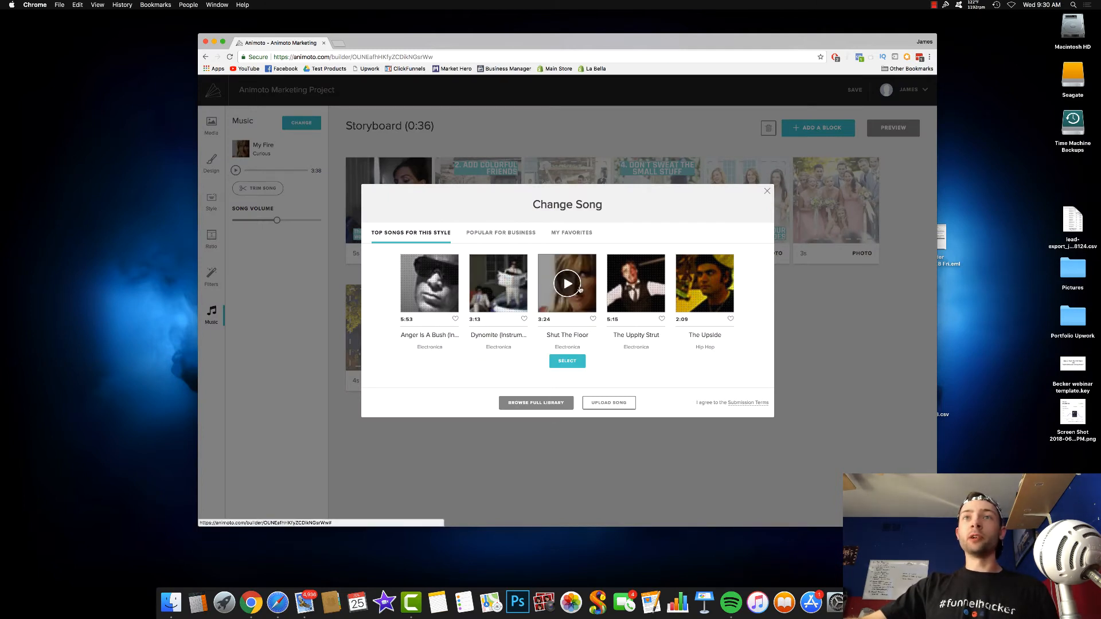
pyautogui.click(632, 288)
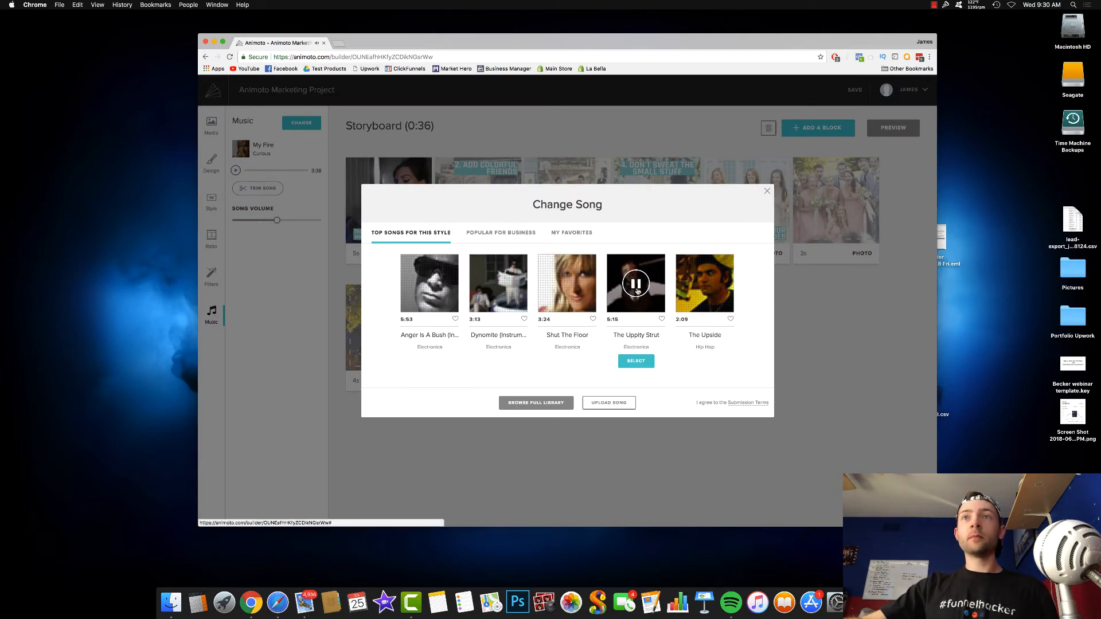
pyautogui.click(636, 362)
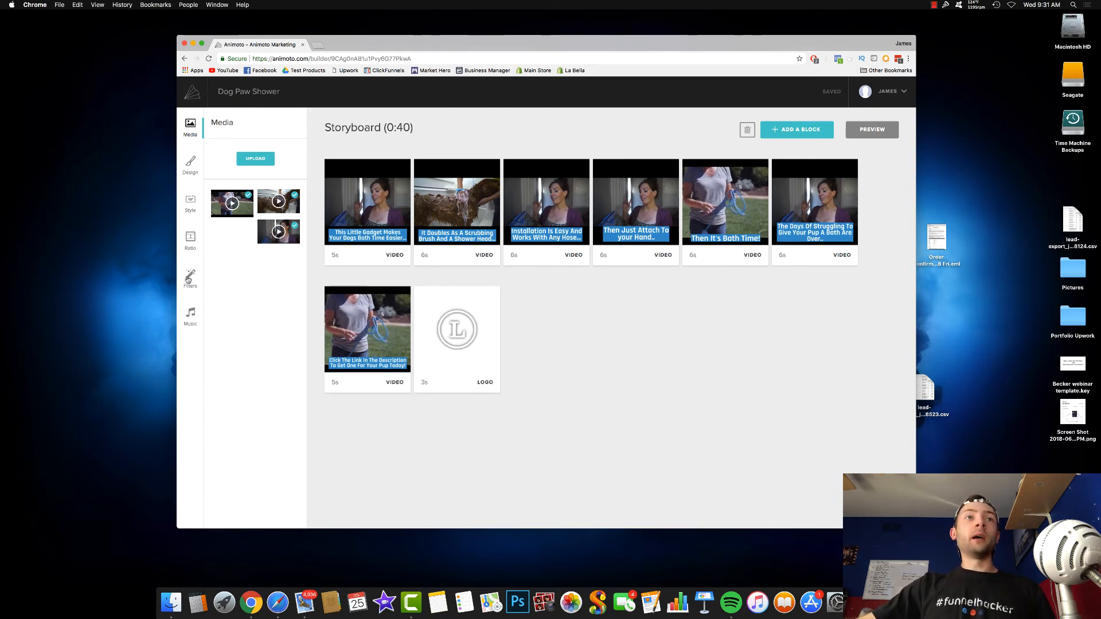
# - Look over the music and design settings of the Dog Paw Shower project
pyautogui.click(188, 314)
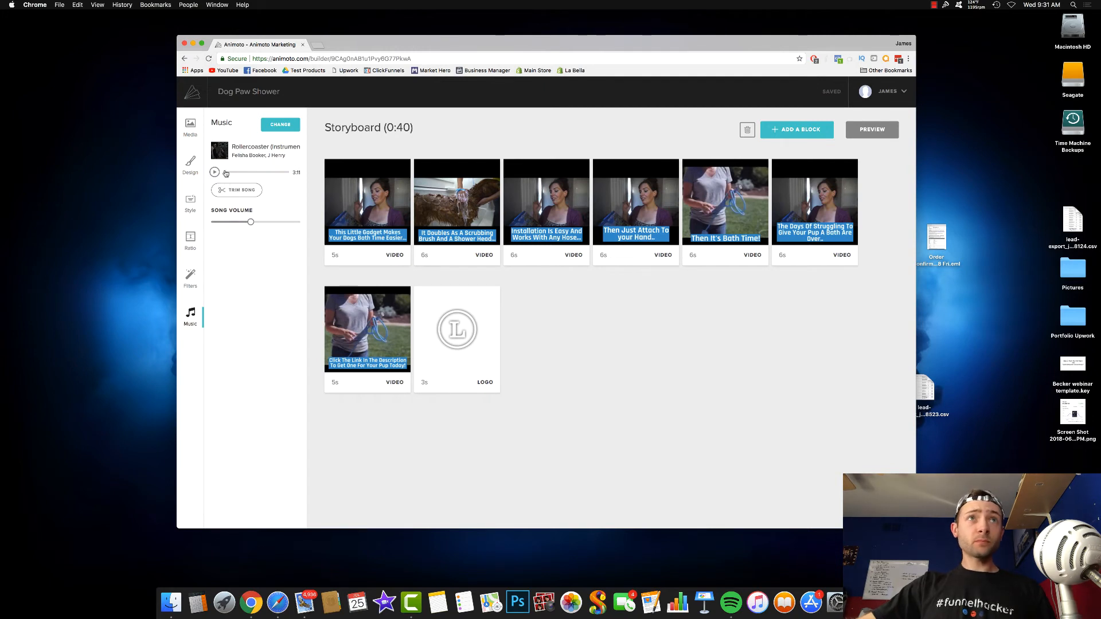
pyautogui.click(197, 174)
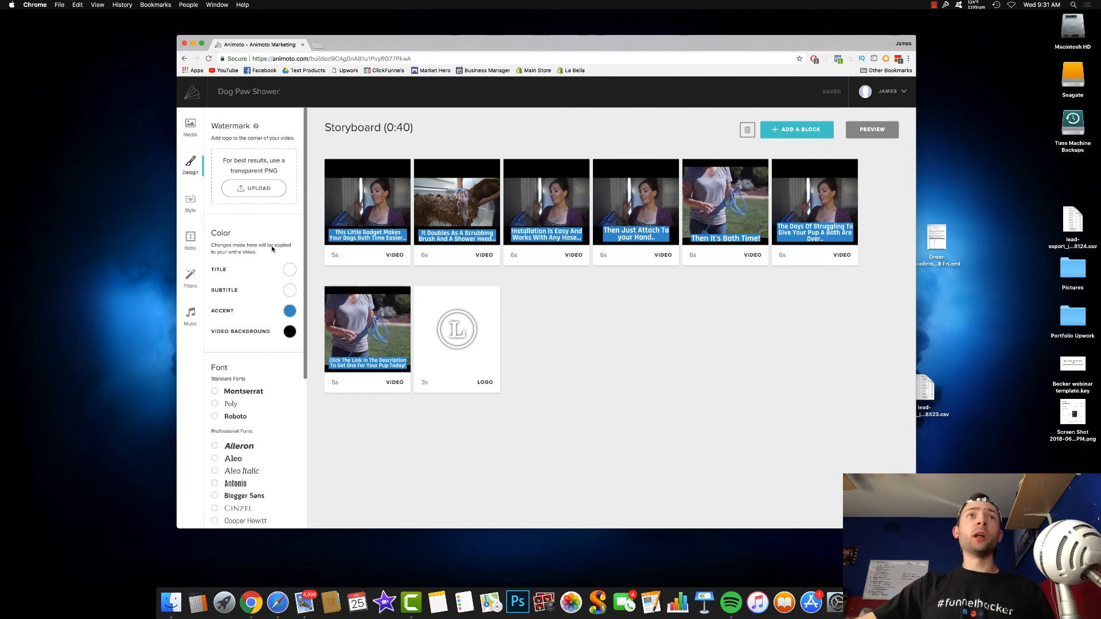
# - Generate a preview of the storyboard and produce the video under the title Dog Paw Shower, replacing the existing version
pyautogui.click(872, 131)
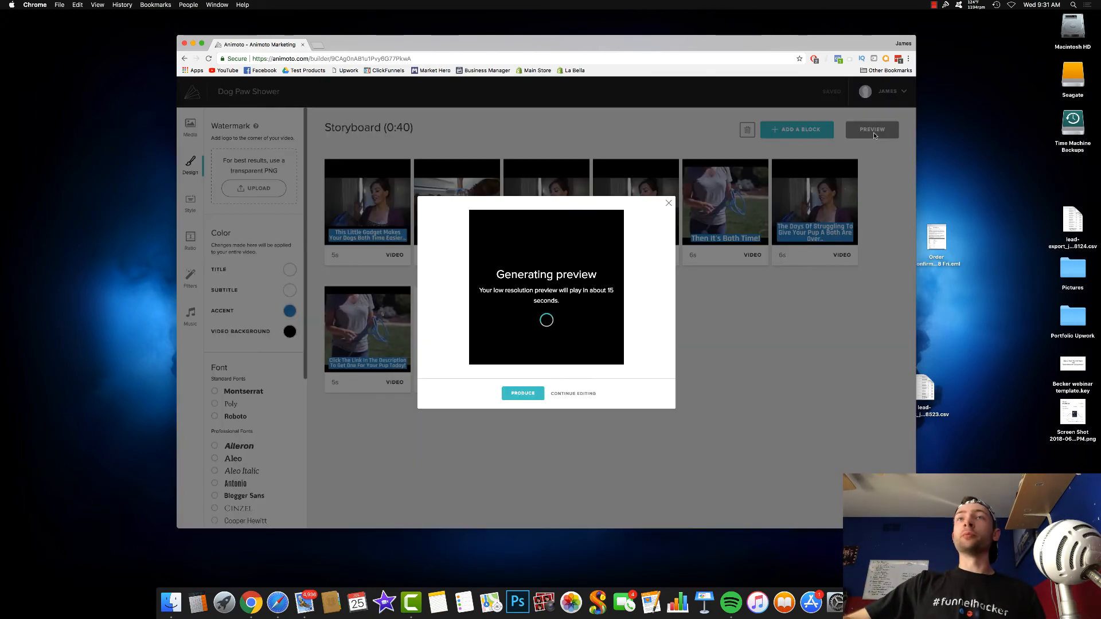
pyautogui.click(523, 393)
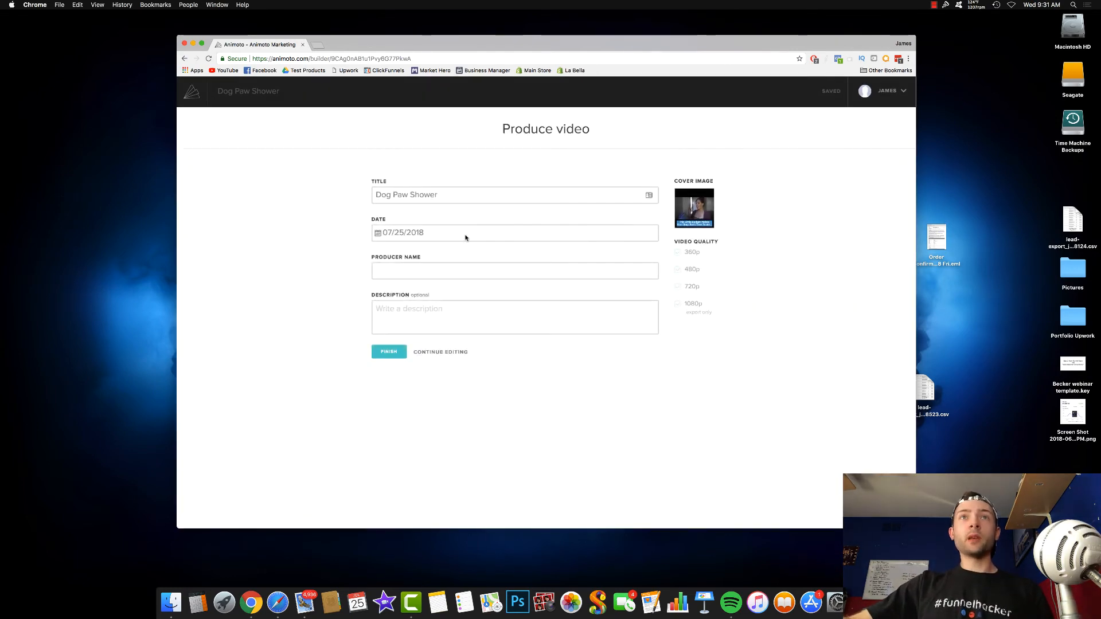
pyautogui.moveTo(451, 195); pyautogui.dragTo(360, 193)
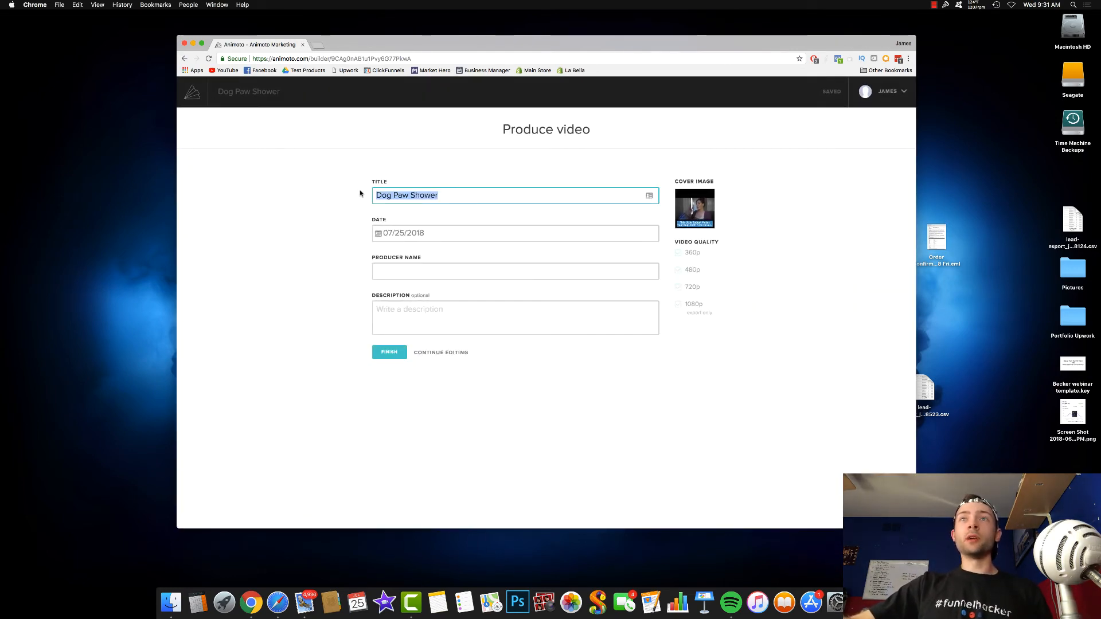
pyautogui.click(387, 355)
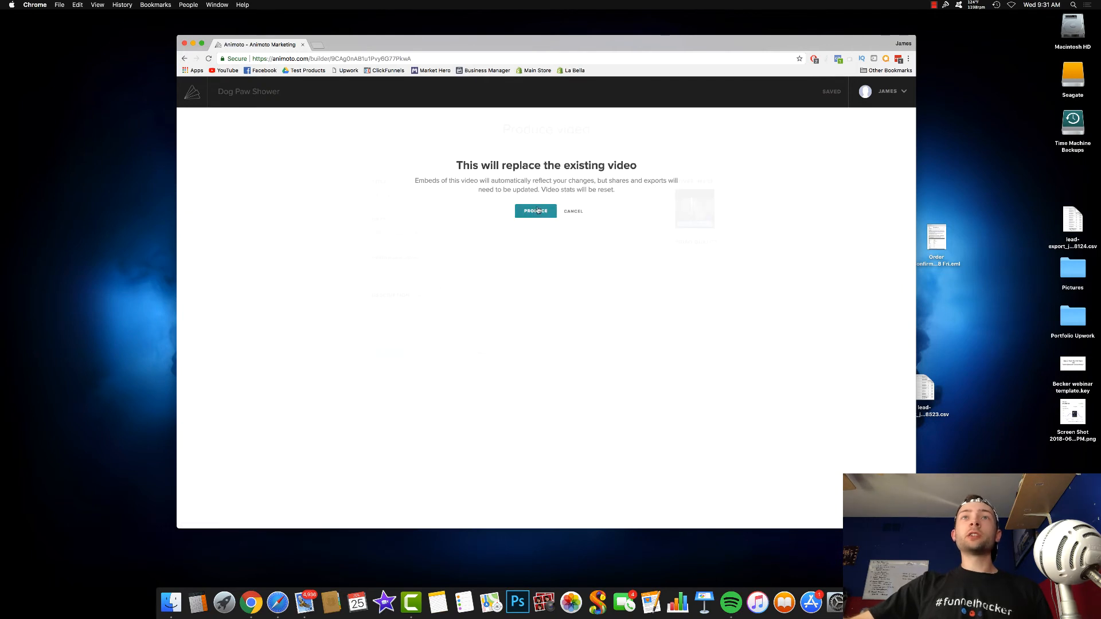
pyautogui.click(538, 211)
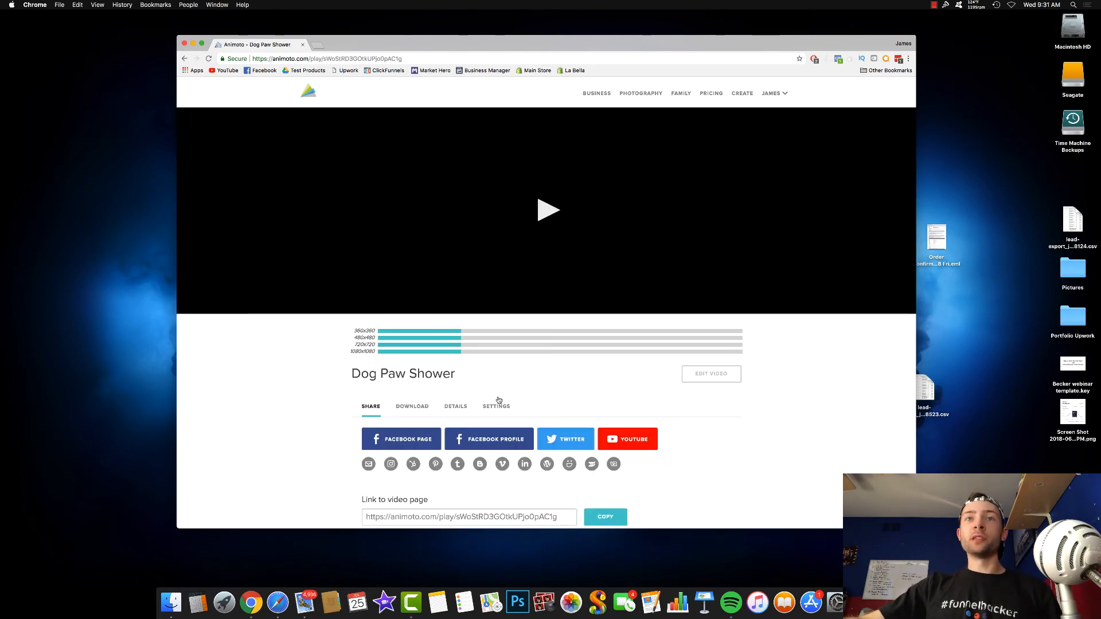
# - Download the produced Dog Paw Shower video as a 1080 x 1080 MP4 once it has rendered
pyautogui.click(412, 406)
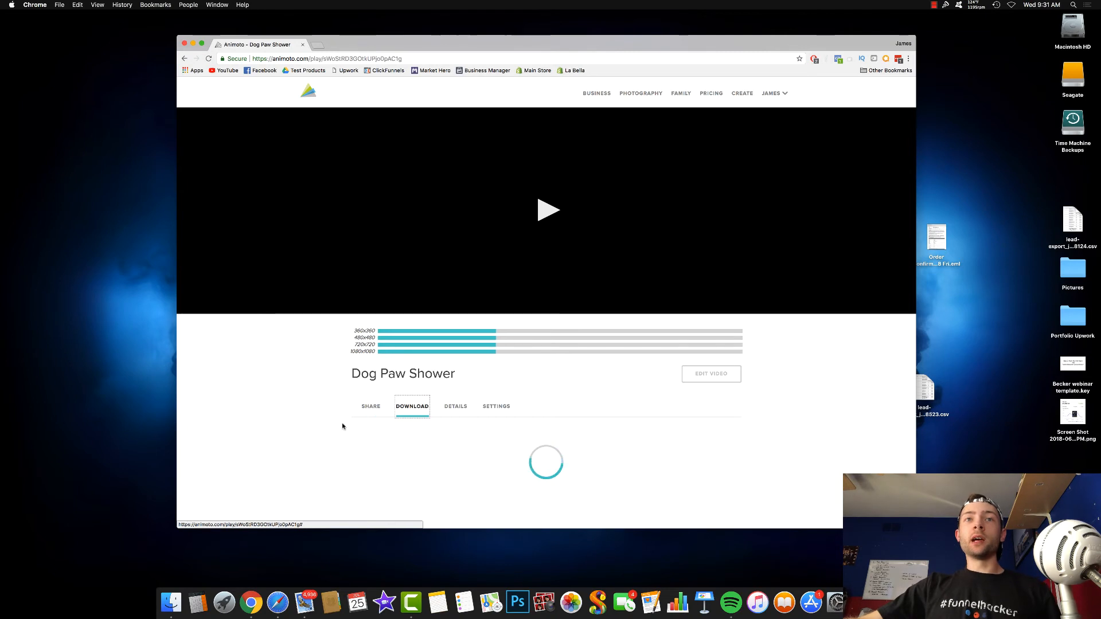
pyautogui.scroll(-3, 442, 402)
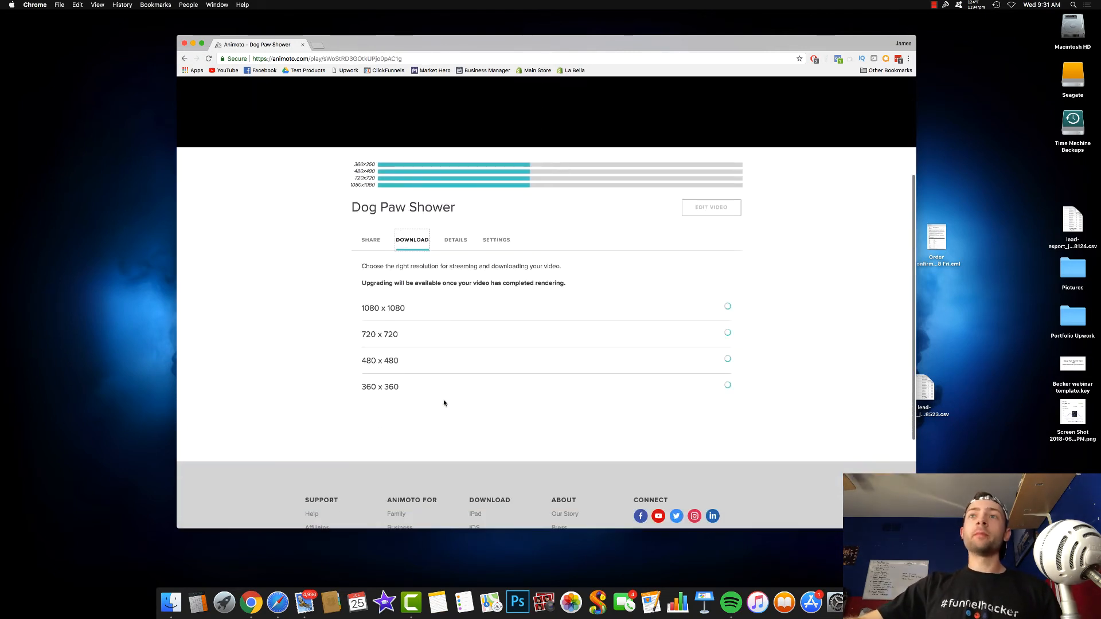
pyautogui.scroll(2, 444, 403)
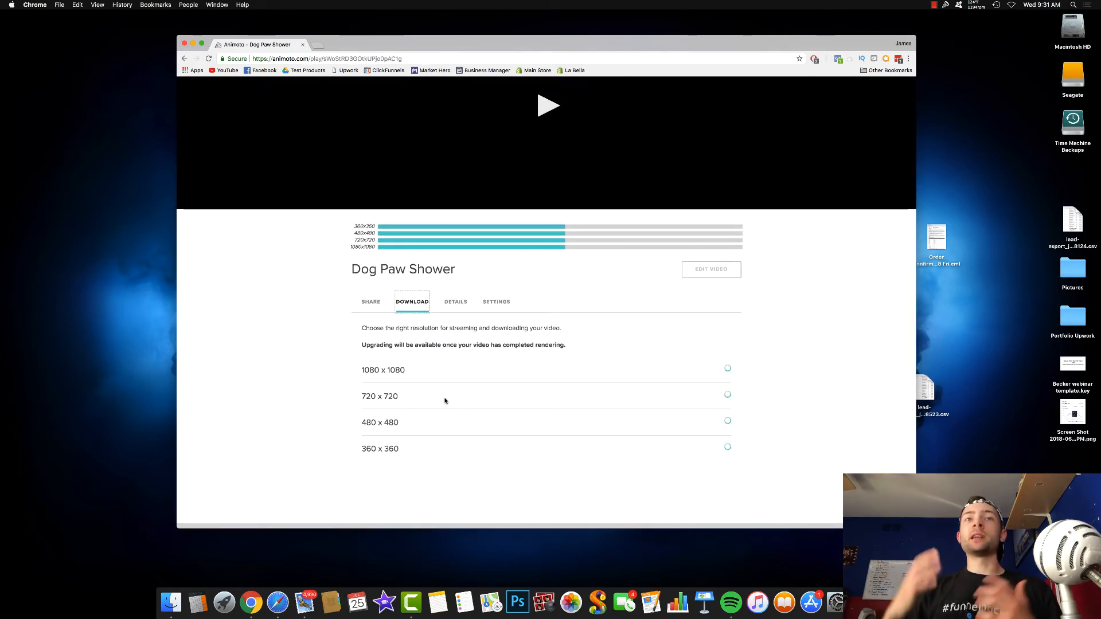
pyautogui.tripleClick(362, 369)
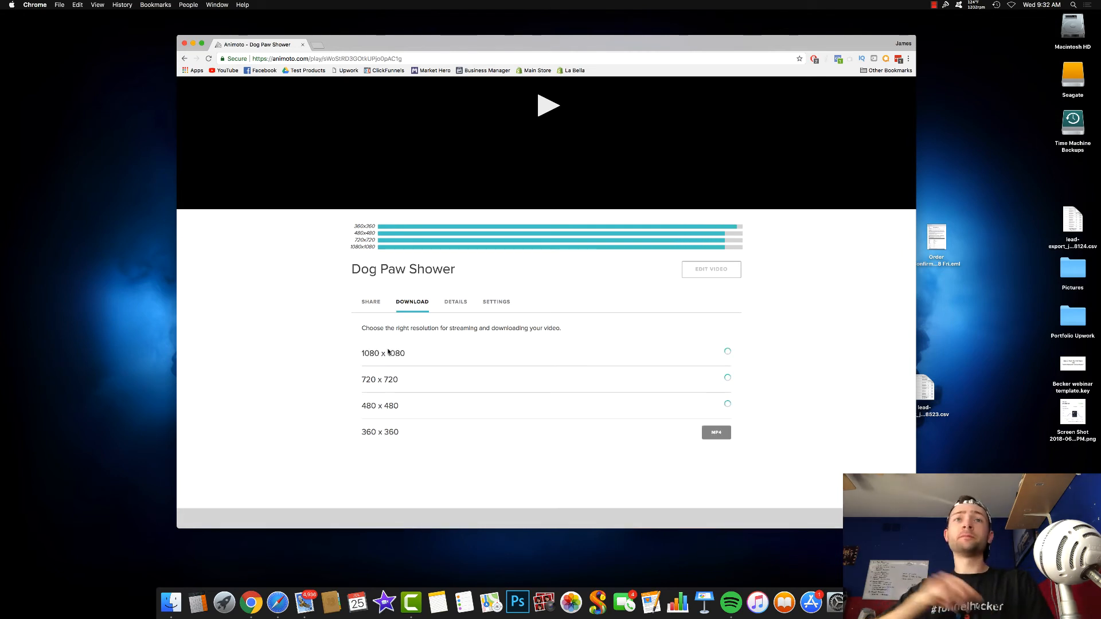
pyautogui.scroll(-3, 551, 297)
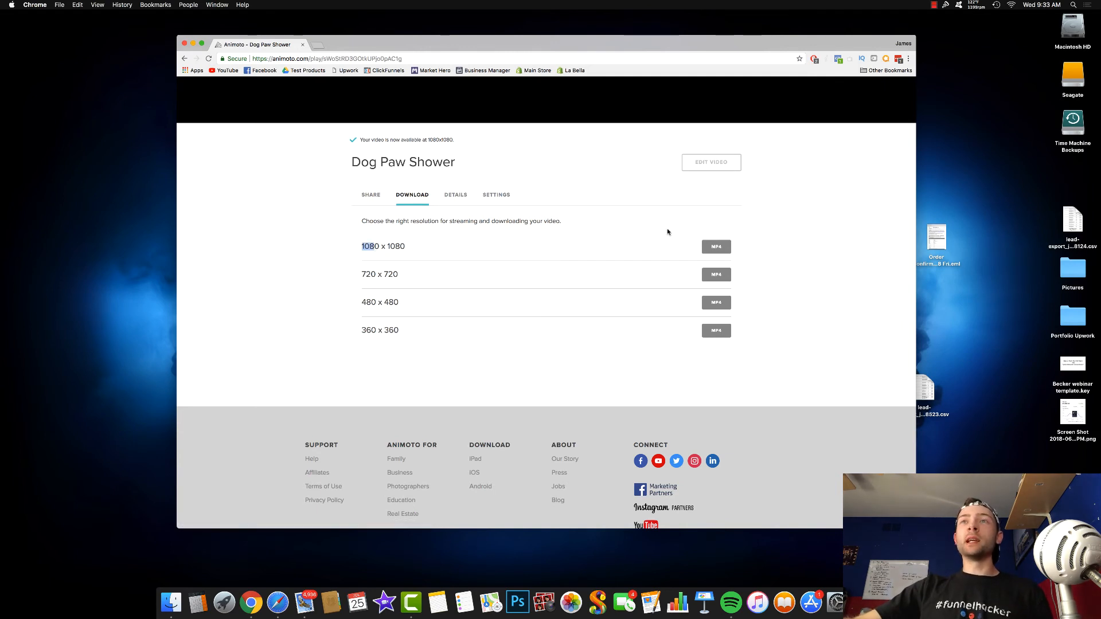
pyautogui.click(717, 247)
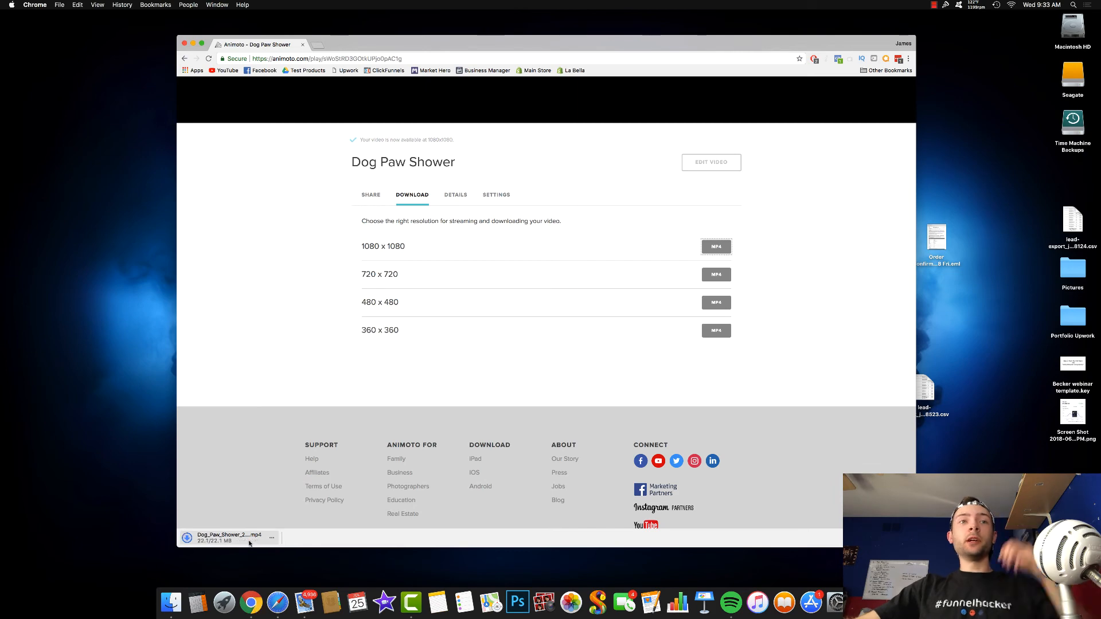
# - Open the downloaded Dog Paw Shower MP4 in QuickTime Player, watch the captioned clips, and pause playback
pyautogui.click(248, 541)
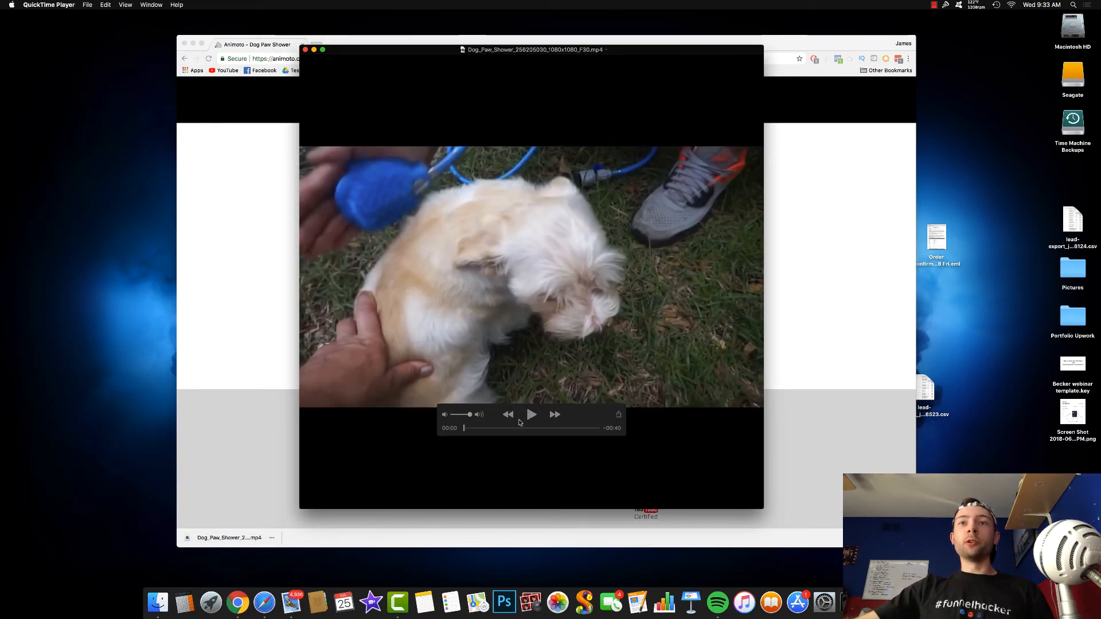
pyautogui.click(531, 414)
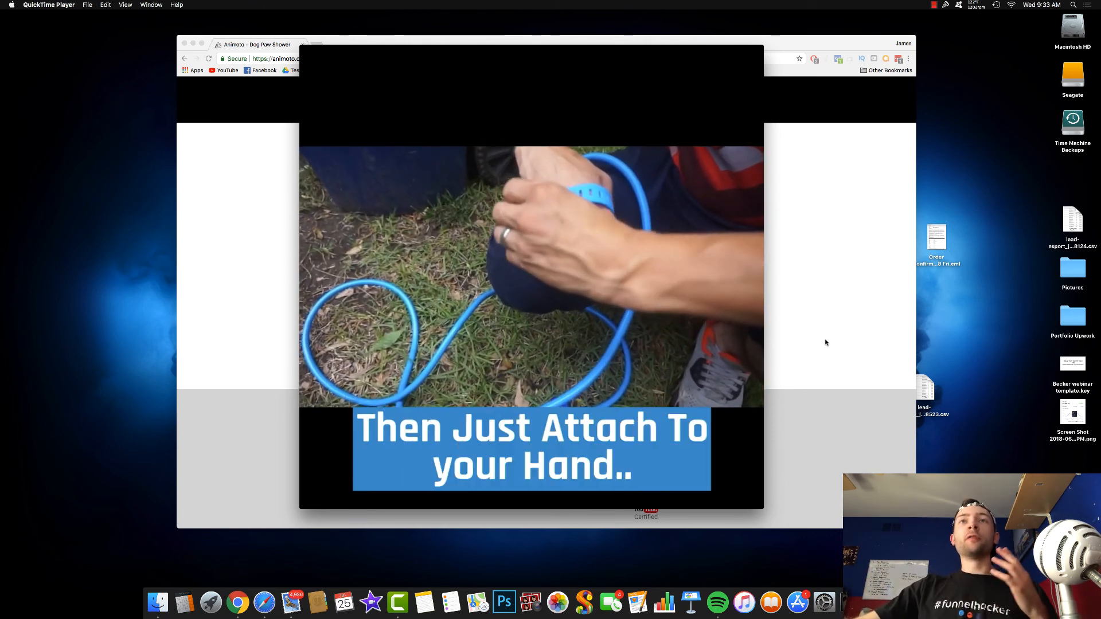
pyautogui.moveTo(723, 296)
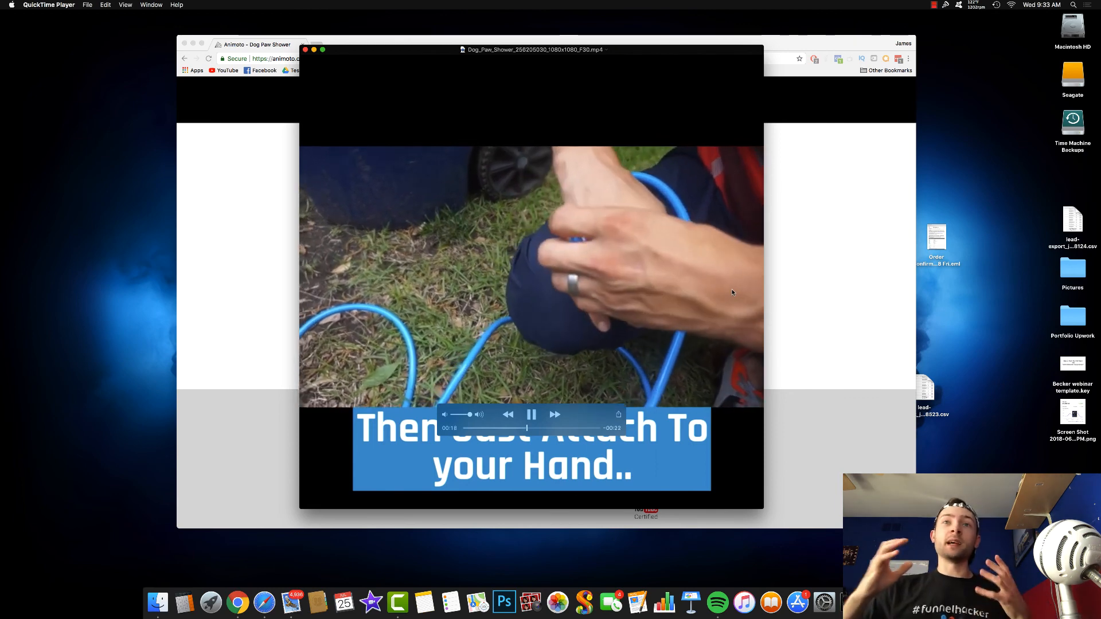
pyautogui.click(532, 414)
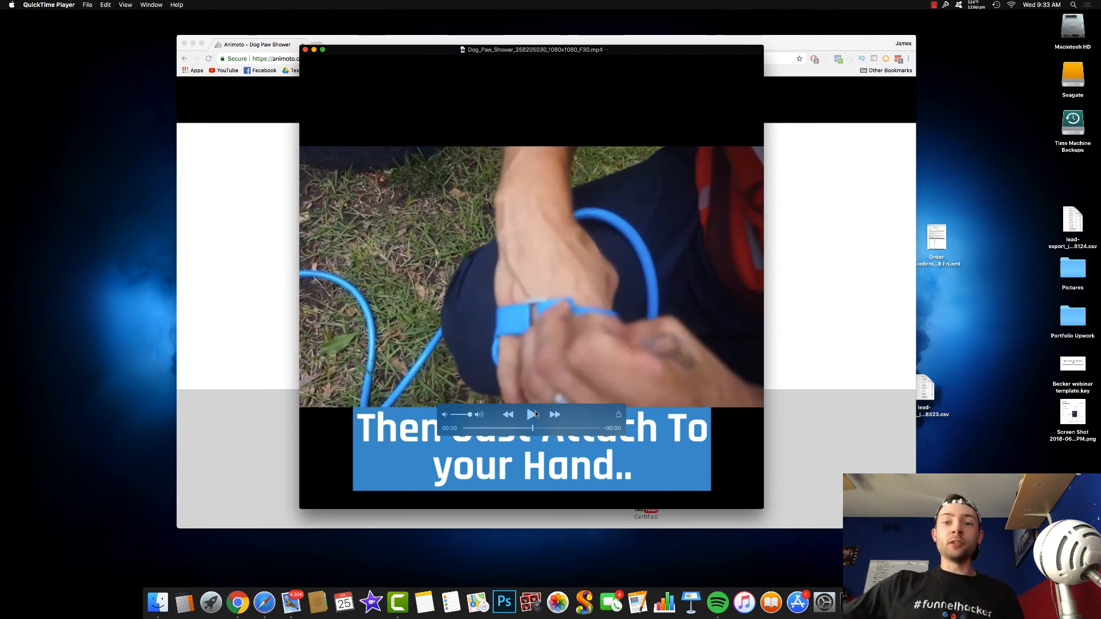